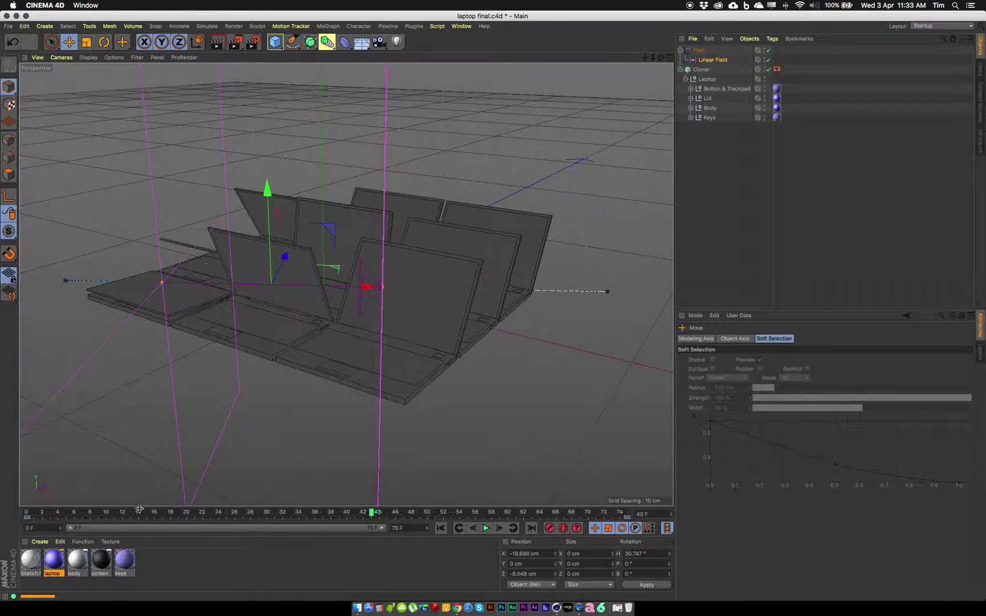
Scrub through the laptop opening animation and inspect the Cloner's display tag settings
{"action": "left_click_drag", "start_coordinate": [138, 513], "coordinate": [562, 511]}
{"action": "left_click_drag", "start_coordinate": [482, 498], "coordinate": [451, 512]}
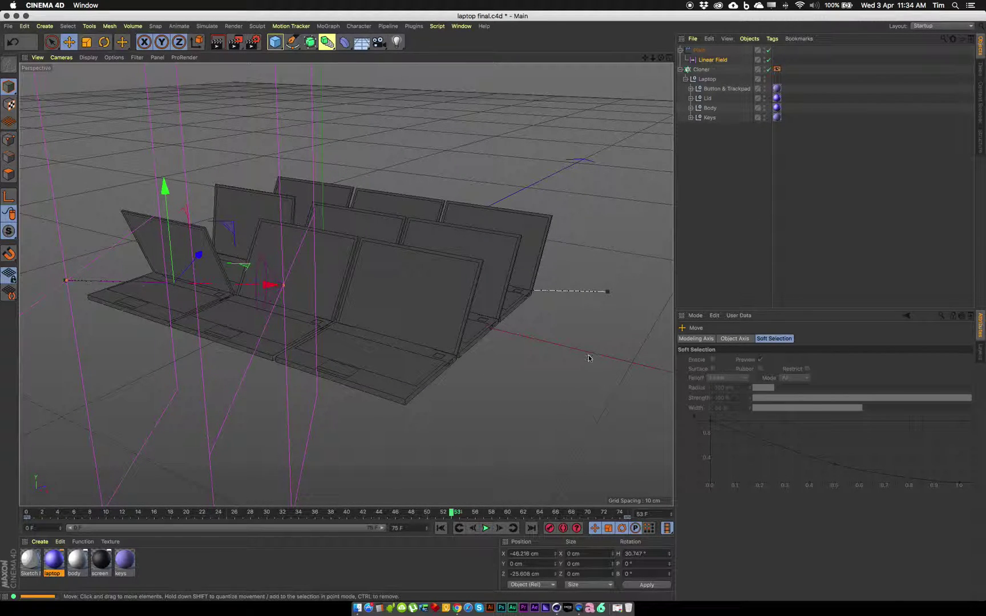
{"action": "left_click", "coordinate": [779, 70]}
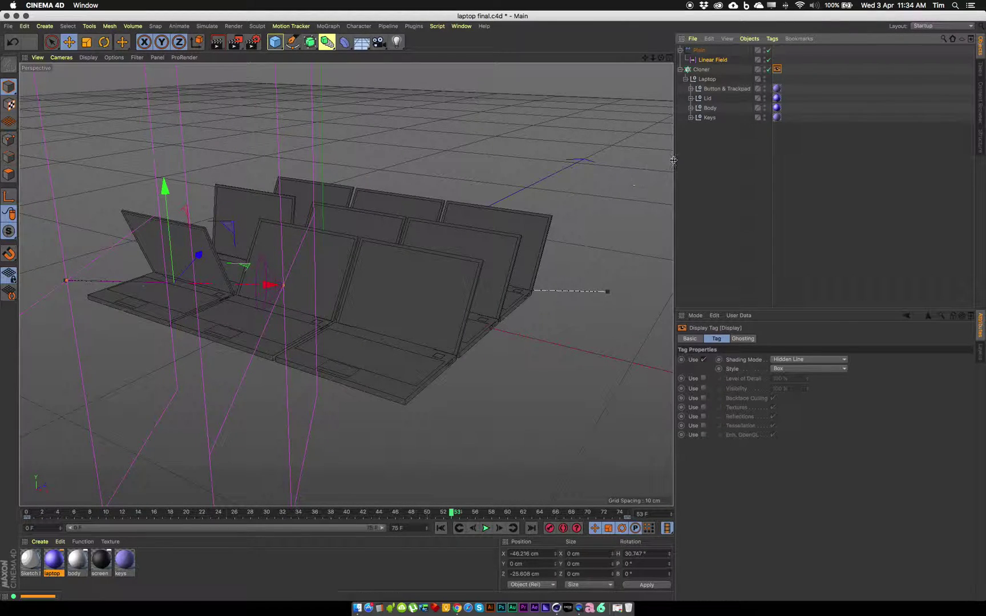
Open the Body object's laptop material in the Material Editor
{"action": "left_click", "coordinate": [711, 108]}
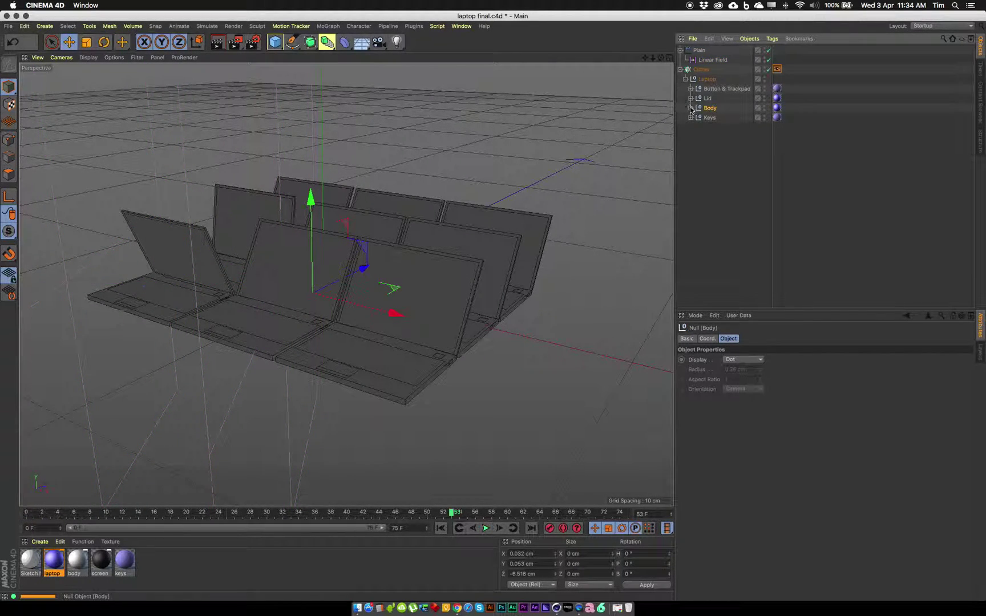
{"action": "left_click", "coordinate": [777, 108]}
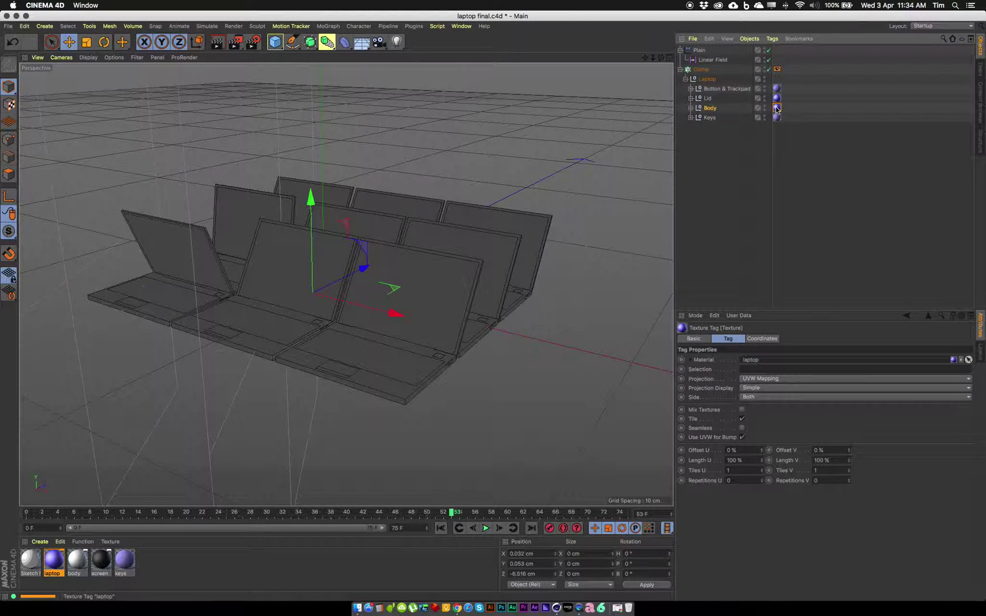
{"action": "double_click", "coordinate": [54, 560]}
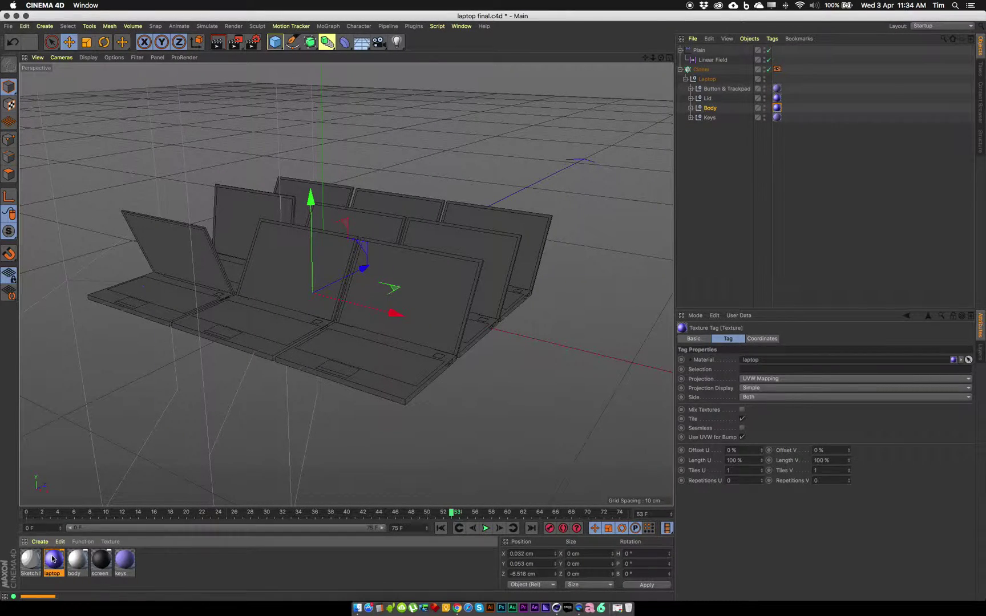
{"action": "left_click_drag", "start_coordinate": [345, 69], "coordinate": [457, 222]}
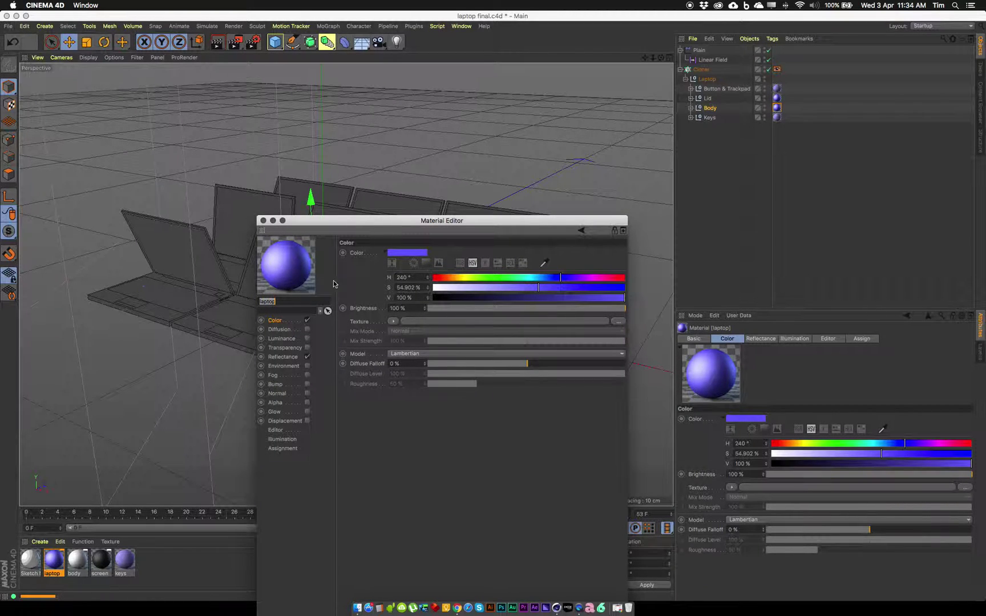
{"action": "left_click_drag", "start_coordinate": [376, 223], "coordinate": [402, 181]}
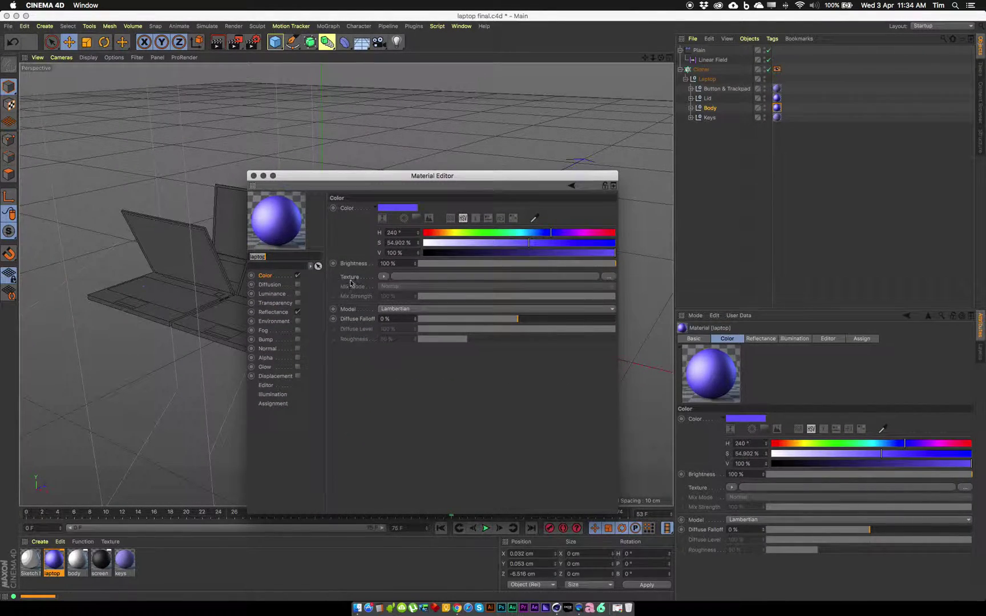
{"action": "key", "text": "Return"}
Load a MoGraph Multi Shader into the Color texture and open its settings
{"action": "left_click", "coordinate": [370, 279]}
{"action": "left_click", "coordinate": [383, 277]}
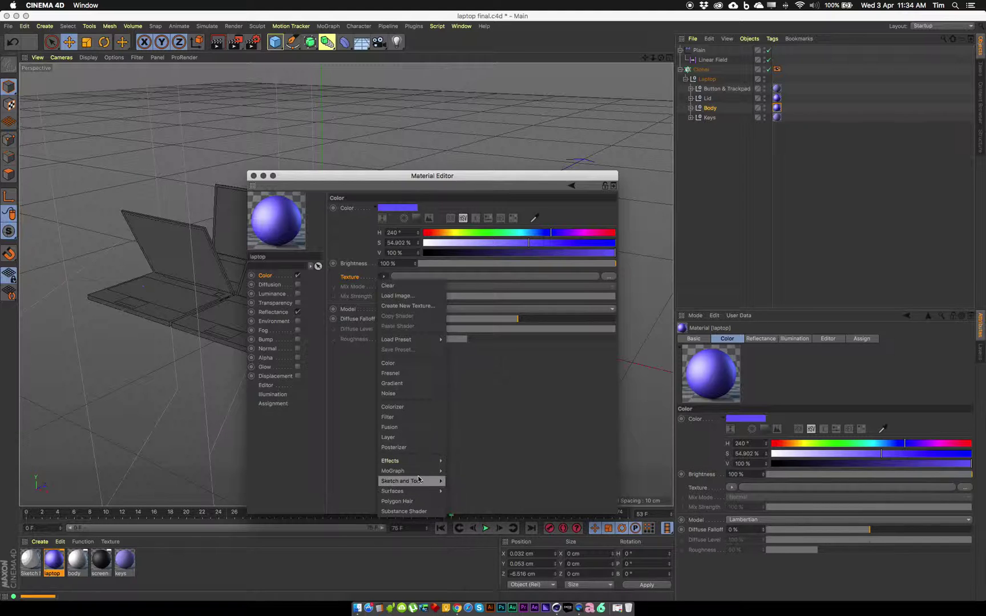
{"action": "mouse_move", "coordinate": [418, 472]}
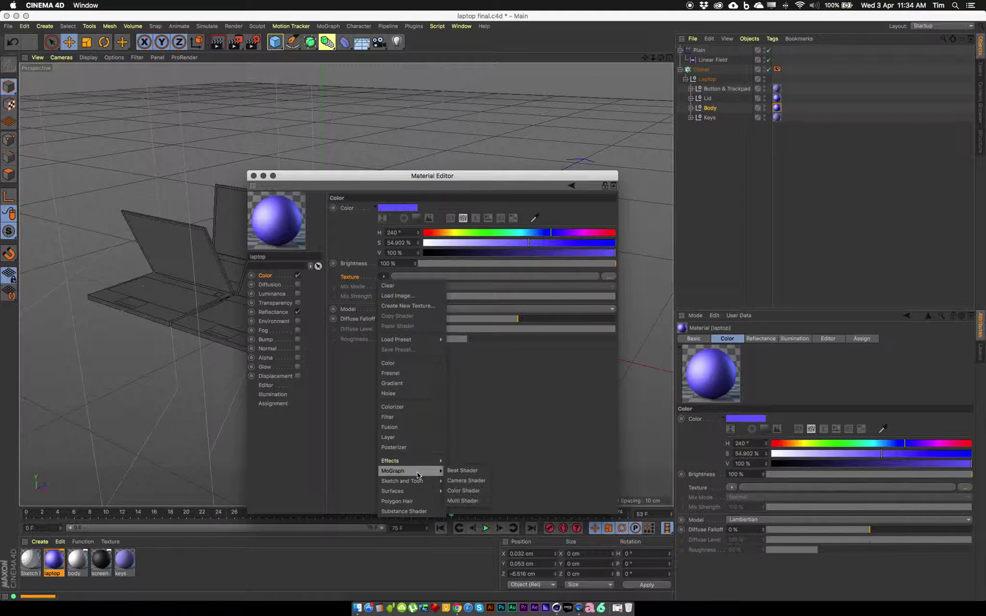
{"action": "left_click", "coordinate": [463, 501]}
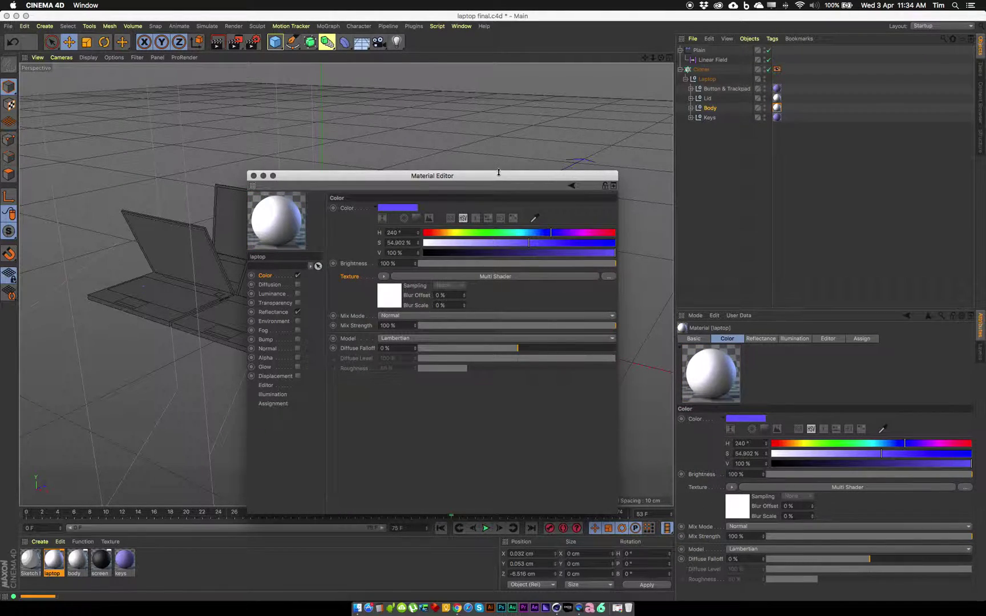
{"action": "left_click", "coordinate": [497, 277]}
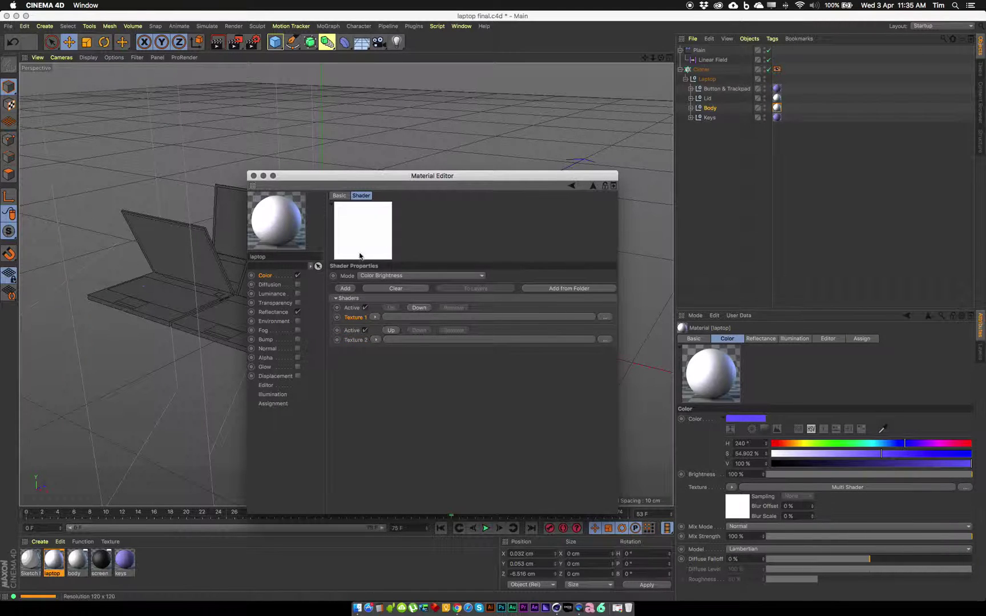
Make Texture 1 a Color shader set to purple (R 155, G 0, B 255)
{"action": "left_click", "coordinate": [375, 317]}
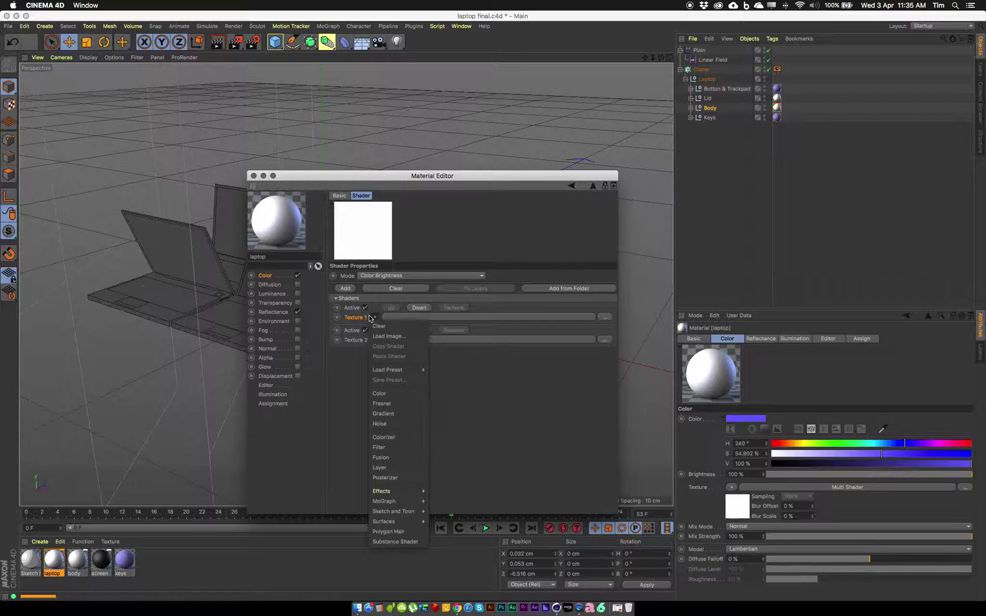
{"action": "left_click", "coordinate": [380, 394]}
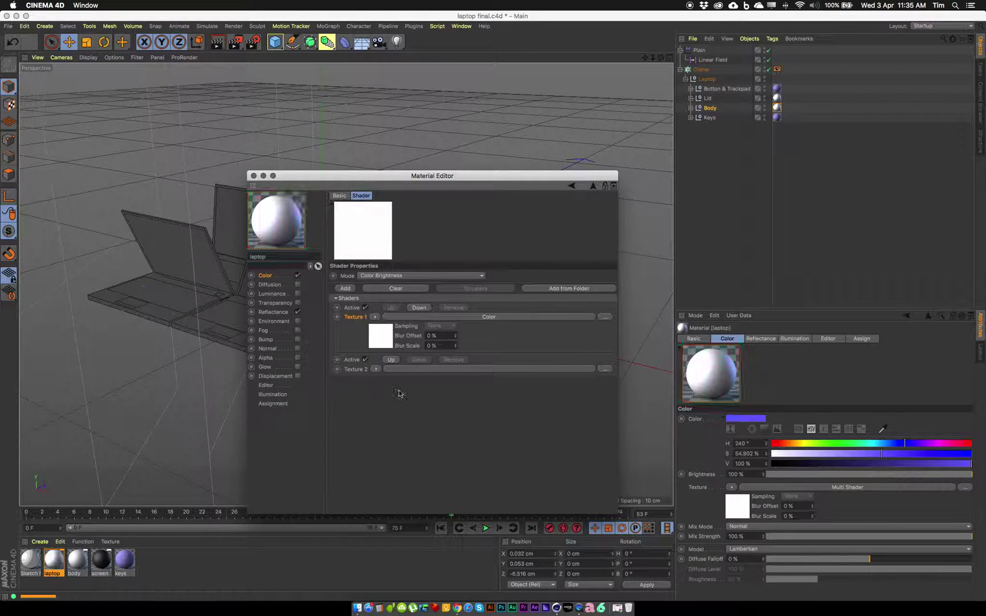
{"action": "left_click", "coordinate": [384, 336]}
{"action": "left_click_drag", "start_coordinate": [459, 314], "coordinate": [511, 303]}
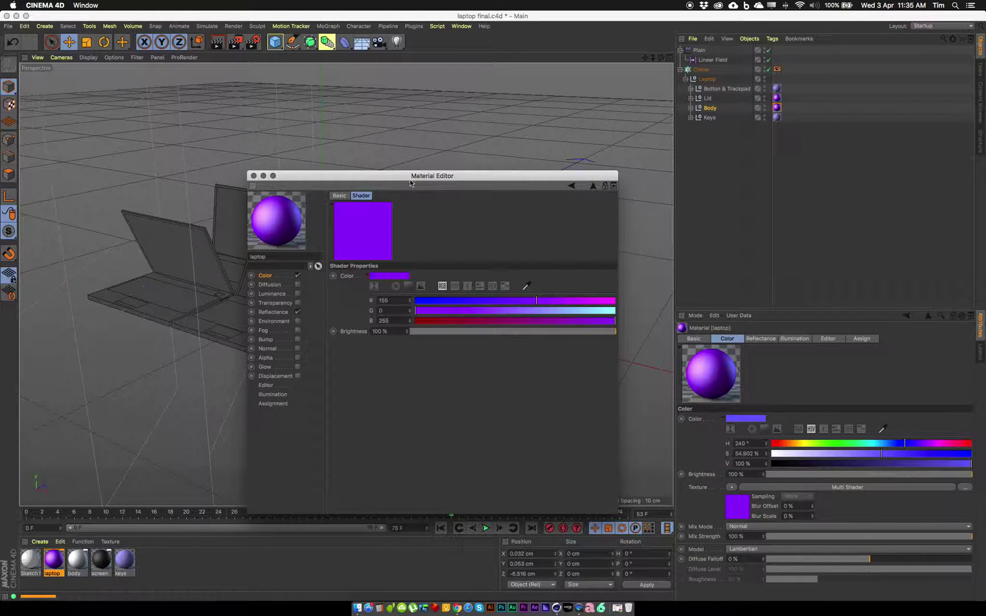
{"action": "left_click_drag", "start_coordinate": [449, 177], "coordinate": [525, 171]}
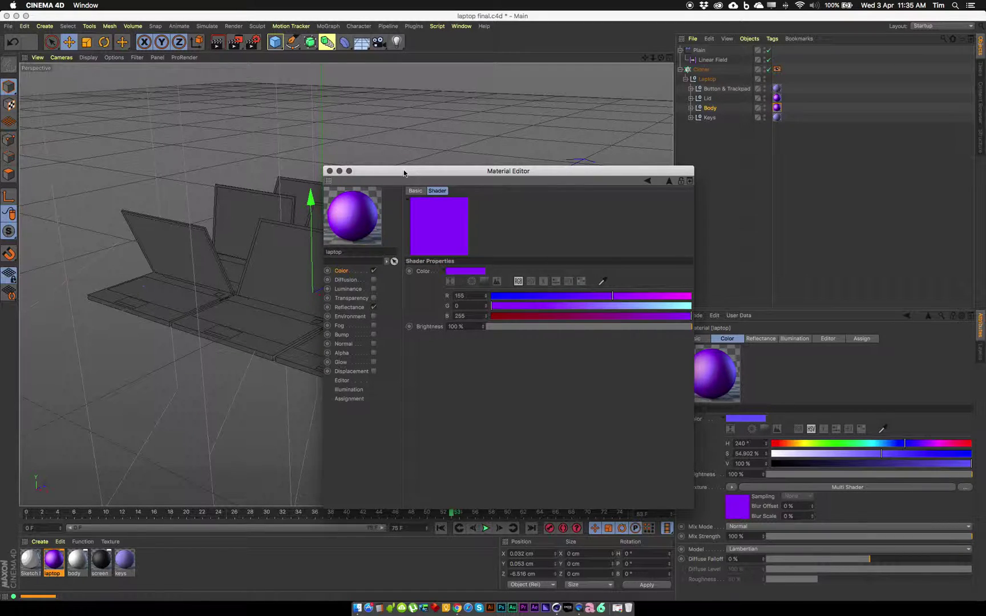
{"action": "left_click_drag", "start_coordinate": [437, 197], "coordinate": [427, 172]}
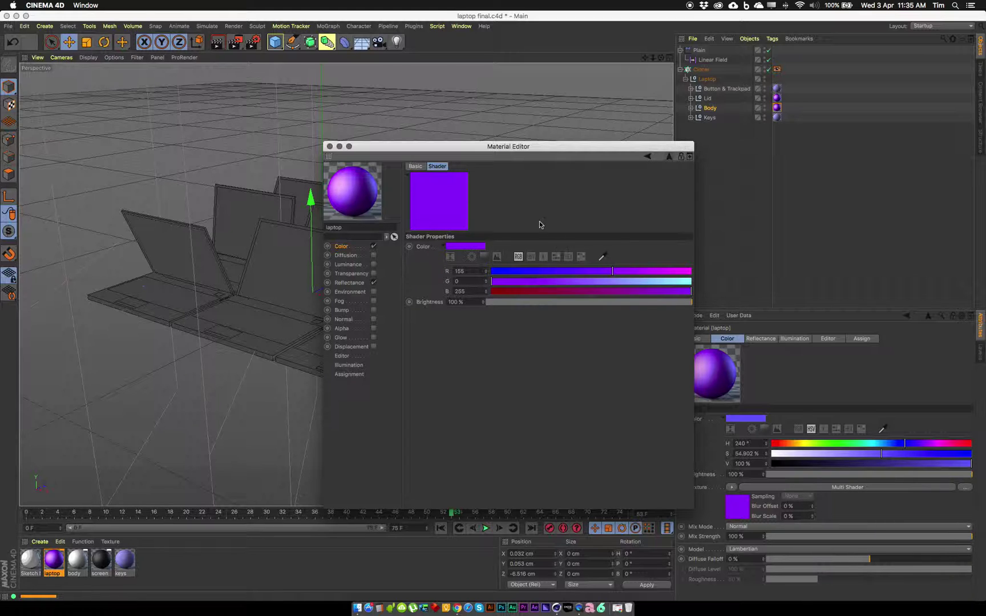
Make Texture 2 a Color shader set to dark blue (R 0, G 0, B 125)
{"action": "left_click", "coordinate": [669, 156]}
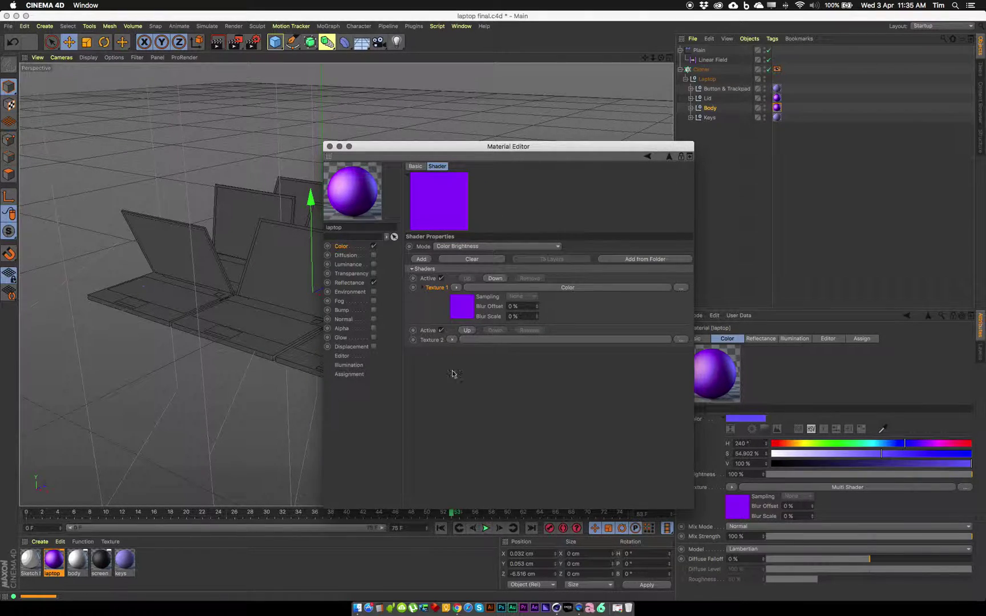
{"action": "left_click", "coordinate": [453, 341]}
{"action": "left_click", "coordinate": [452, 416]}
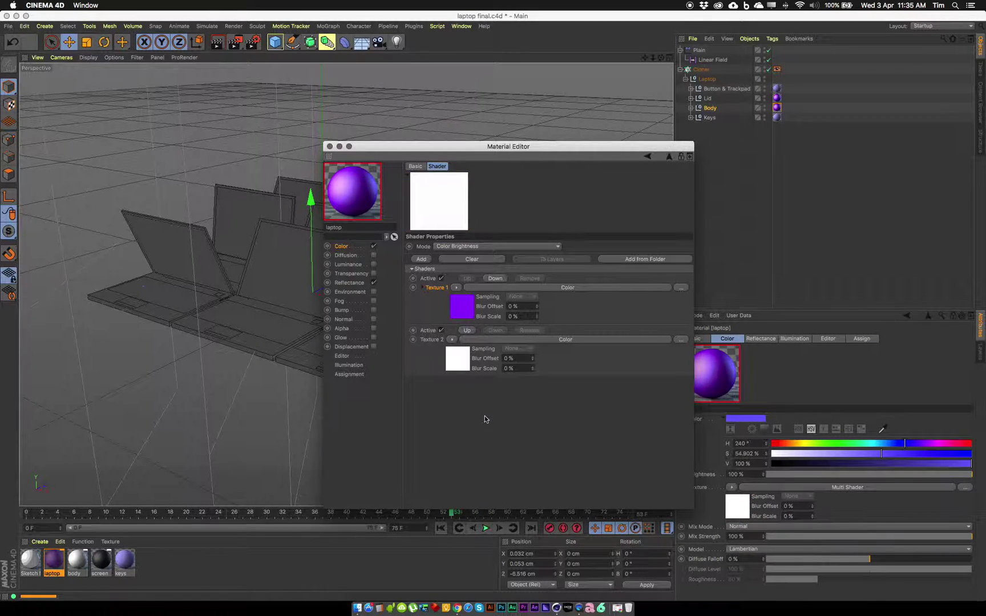
{"action": "left_click", "coordinate": [457, 356]}
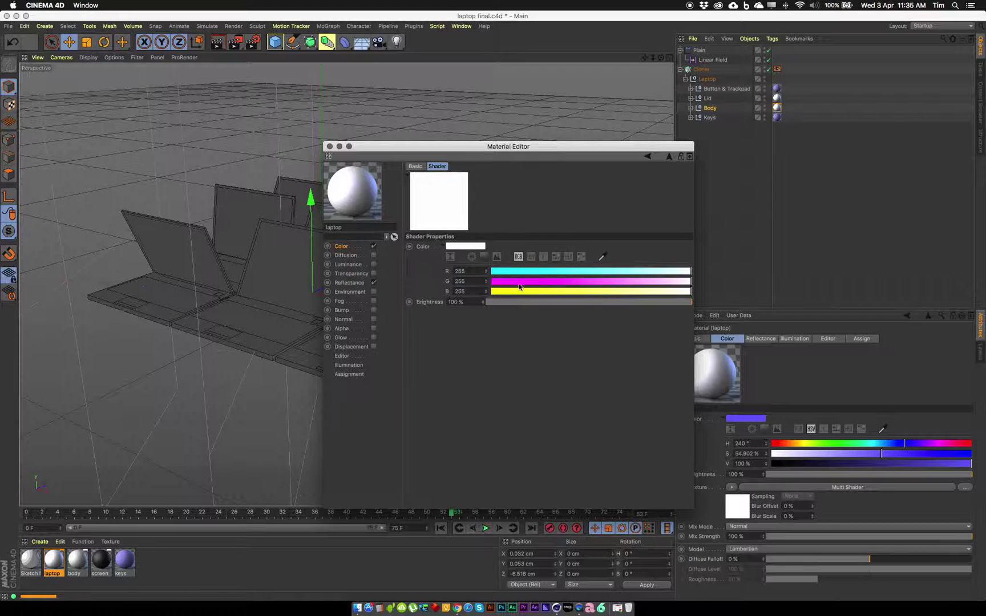
{"action": "mouse_move", "coordinate": [501, 286]}
{"action": "left_mouse_down"}
{"action": "mouse_move", "coordinate": [488, 285]}
{"action": "mouse_move", "coordinate": [488, 271]}
{"action": "left_mouse_up"}
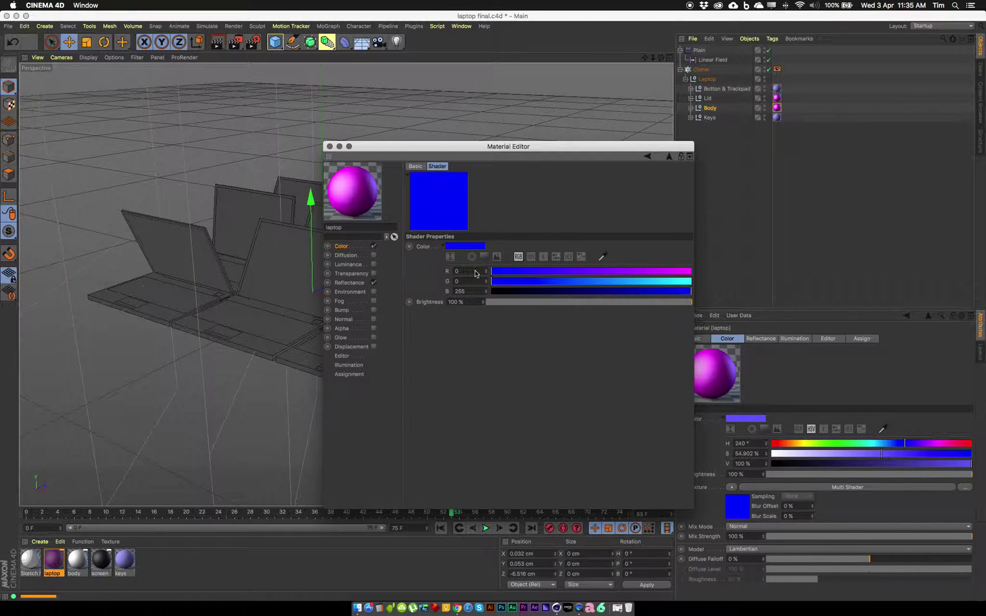
{"action": "left_click", "coordinate": [615, 294]}
{"action": "left_click_drag", "start_coordinate": [614, 294], "coordinate": [591, 291]}
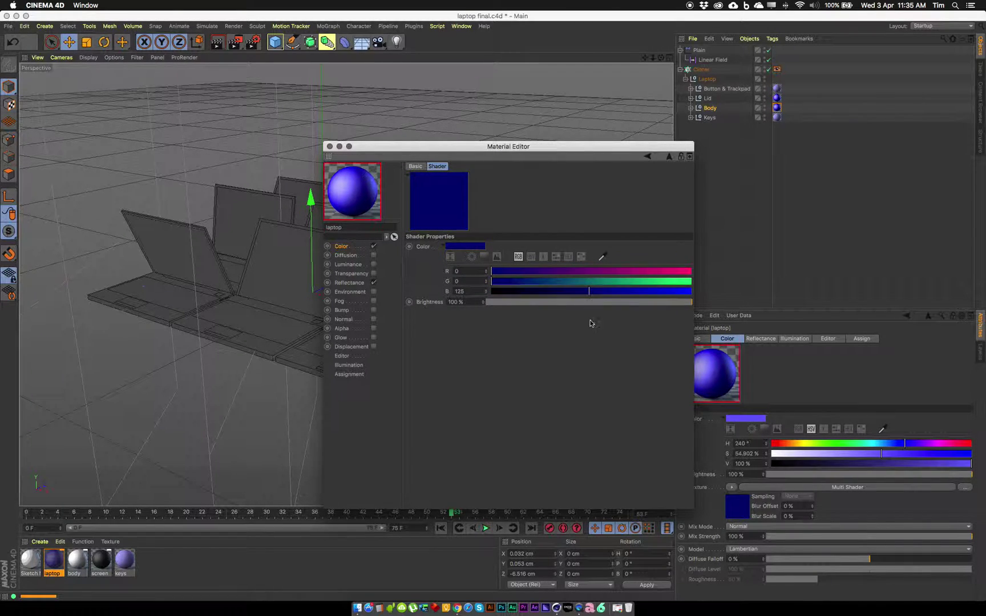
Add two empty texture slots, Texture 3 and Texture 4, to the Multi Shader
{"action": "left_click", "coordinate": [669, 157]}
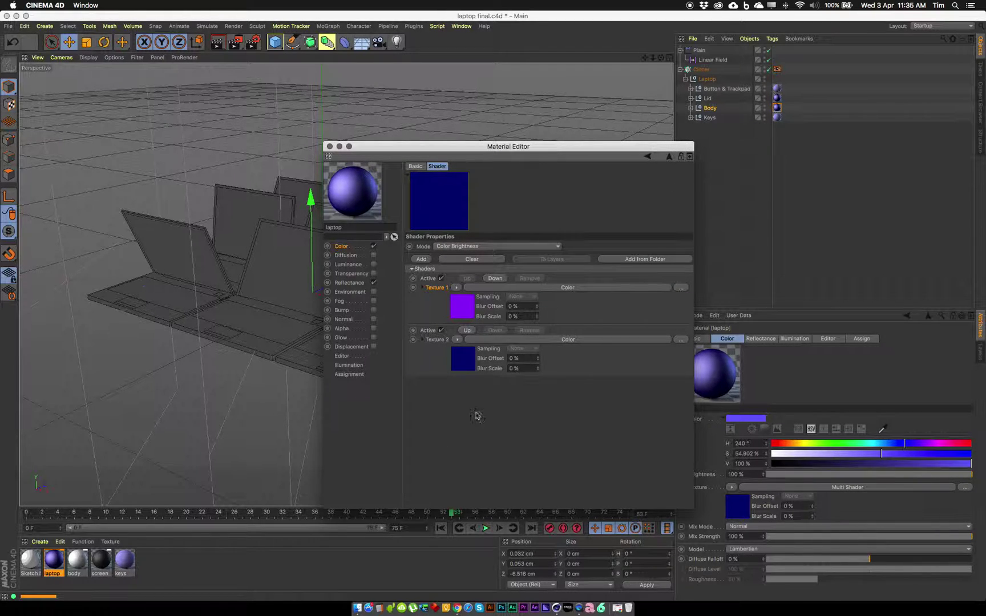
{"action": "left_click", "coordinate": [421, 259]}
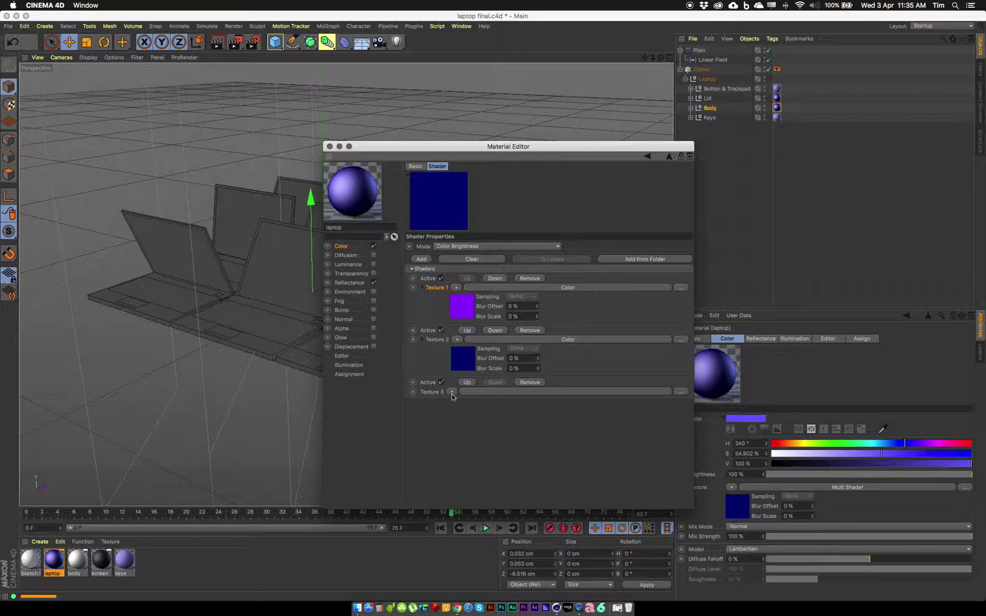
{"action": "left_click", "coordinate": [421, 259]}
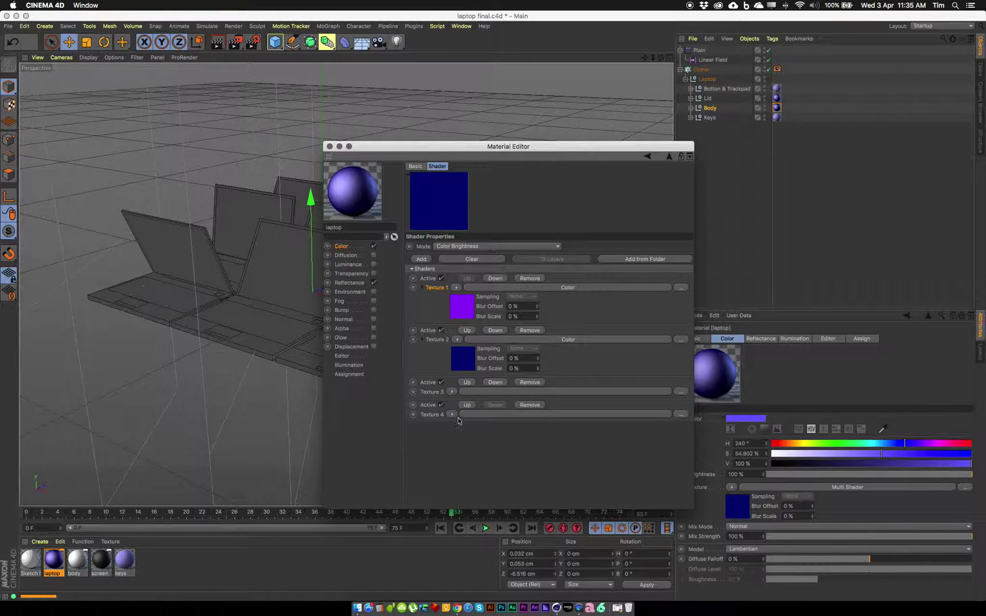
Make Texture 3 a Color shader in a light lavender shade
{"action": "left_click", "coordinate": [450, 392]}
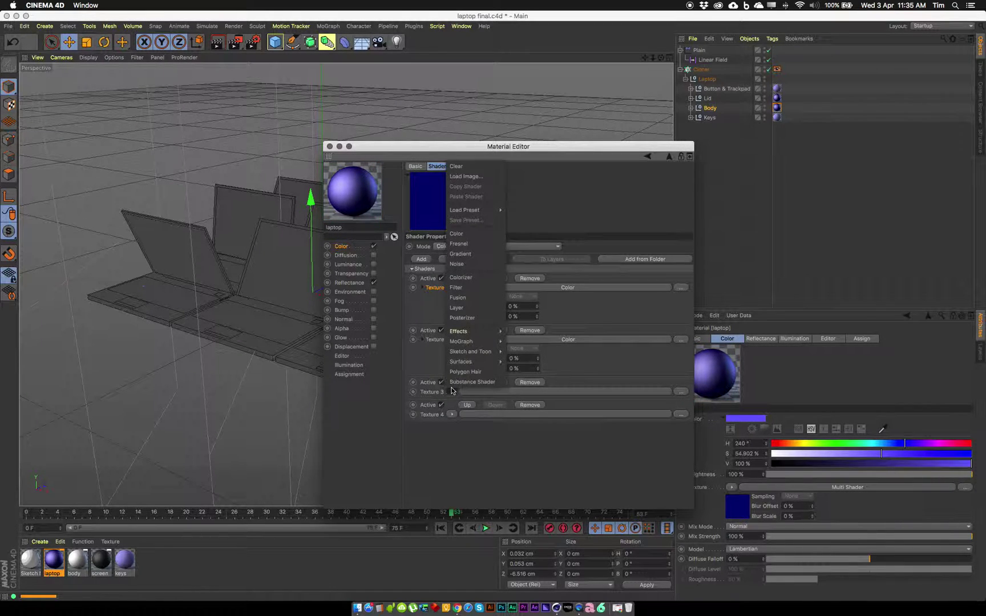
{"action": "left_click", "coordinate": [475, 234]}
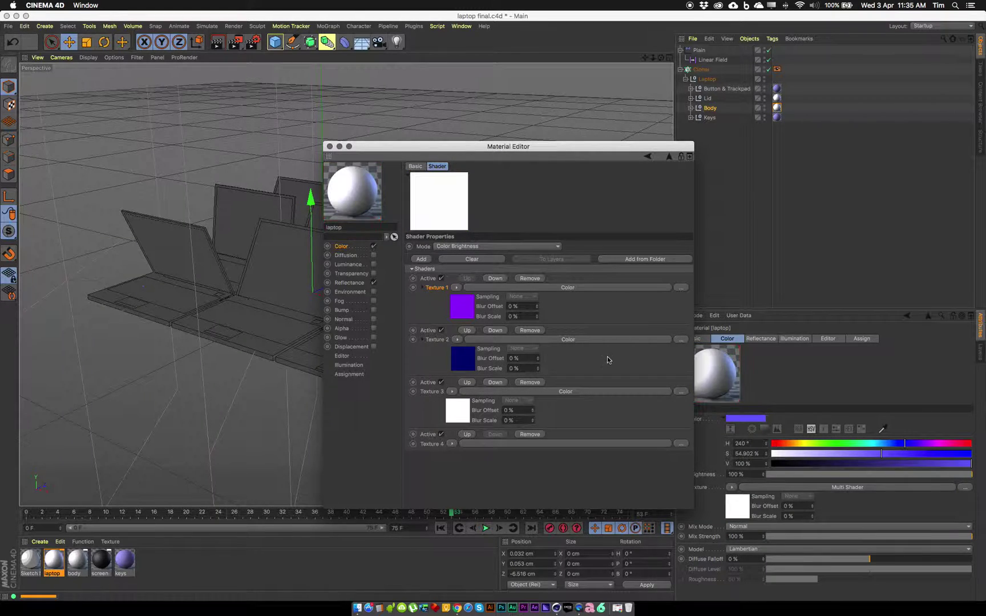
{"action": "left_click", "coordinate": [460, 415]}
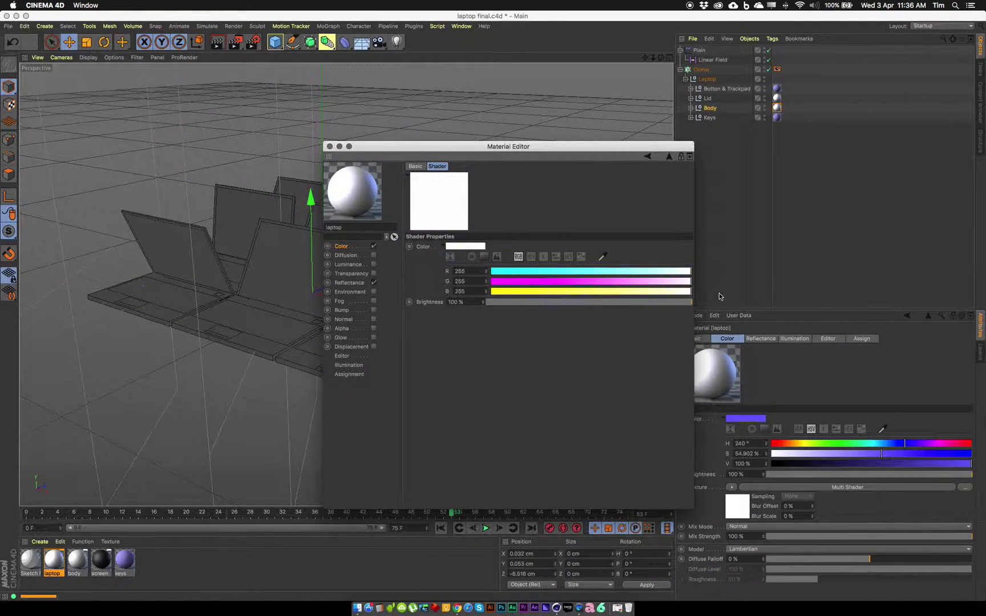
{"action": "mouse_move", "coordinate": [689, 281]}
{"action": "left_mouse_down"}
{"action": "mouse_move", "coordinate": [651, 281]}
{"action": "mouse_move", "coordinate": [657, 272]}
{"action": "mouse_move", "coordinate": [636, 281]}
{"action": "mouse_move", "coordinate": [635, 272]}
{"action": "mouse_move", "coordinate": [624, 281]}
{"action": "left_mouse_up"}
{"action": "left_click_drag", "start_coordinate": [635, 271], "coordinate": [623, 272]}
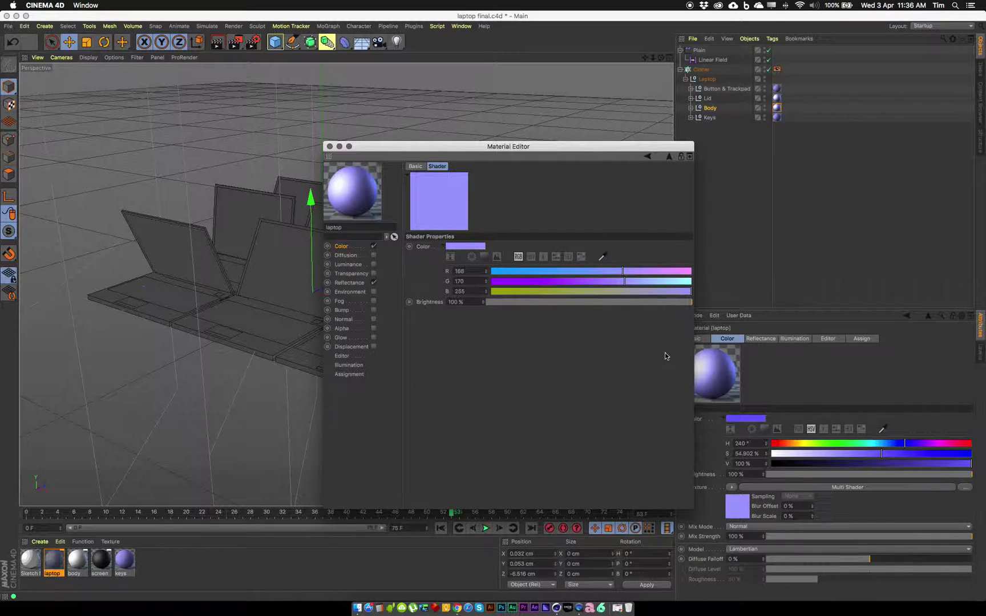
{"action": "left_click", "coordinate": [670, 157]}
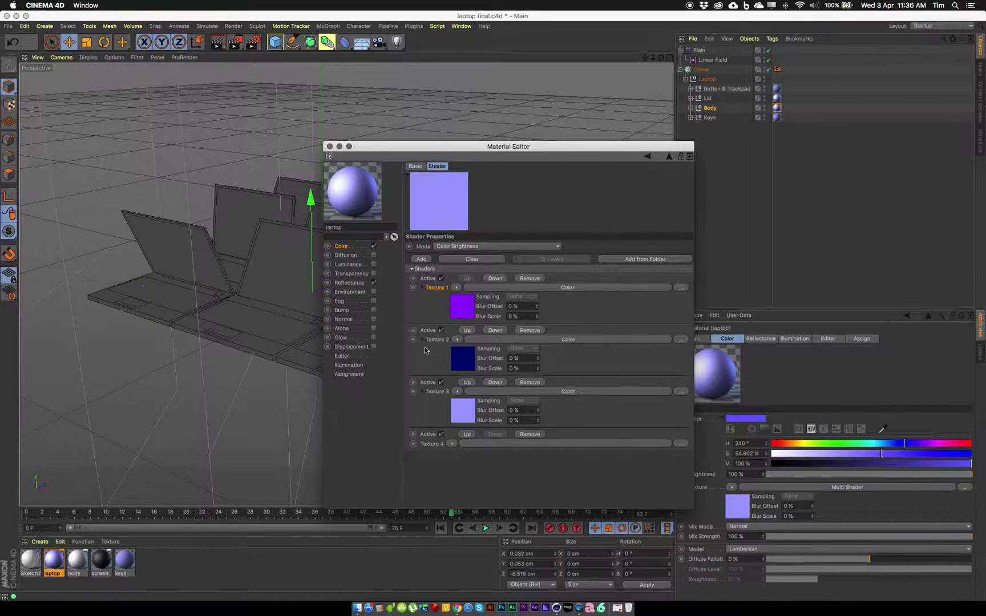
Make Texture 4 a Color shader in dark purple (R 104, G 47, B 165)
{"action": "left_click", "coordinate": [452, 445]}
{"action": "left_click", "coordinate": [470, 287]}
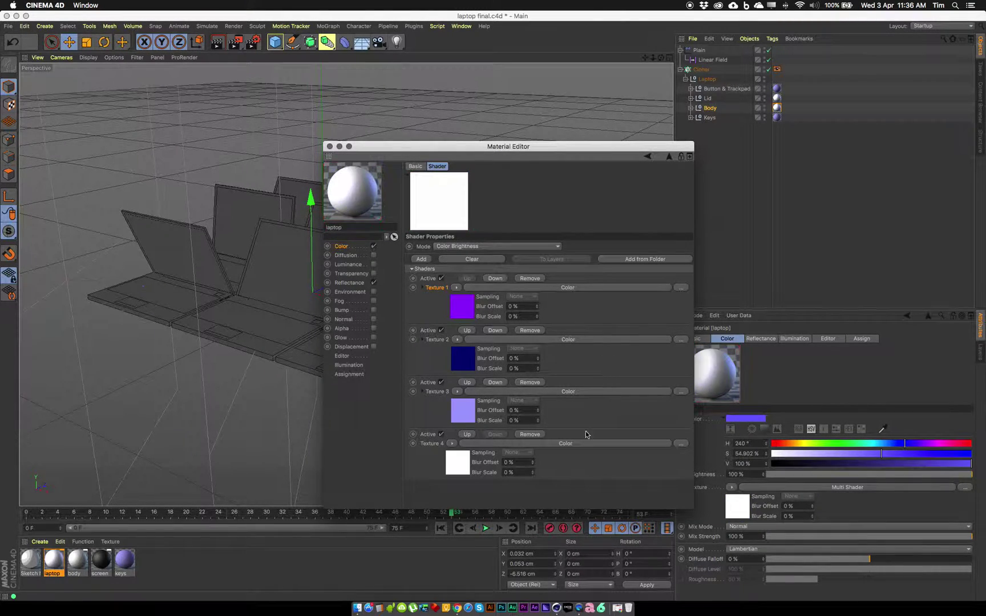
{"action": "left_click", "coordinate": [460, 460]}
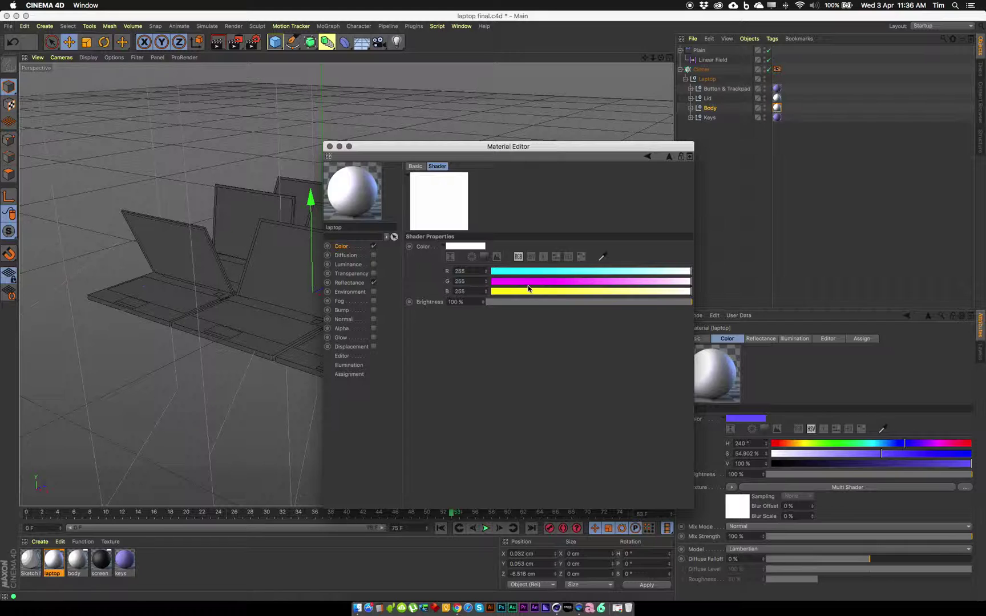
{"action": "left_click", "coordinate": [528, 281]}
{"action": "left_click", "coordinate": [591, 271]}
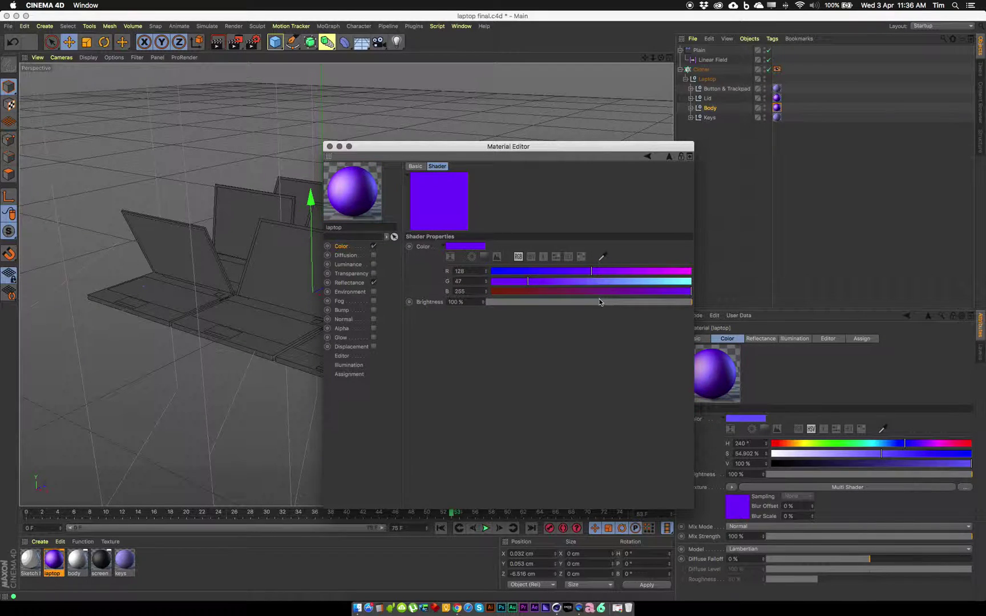
{"action": "left_click_drag", "start_coordinate": [628, 294], "coordinate": [621, 292]}
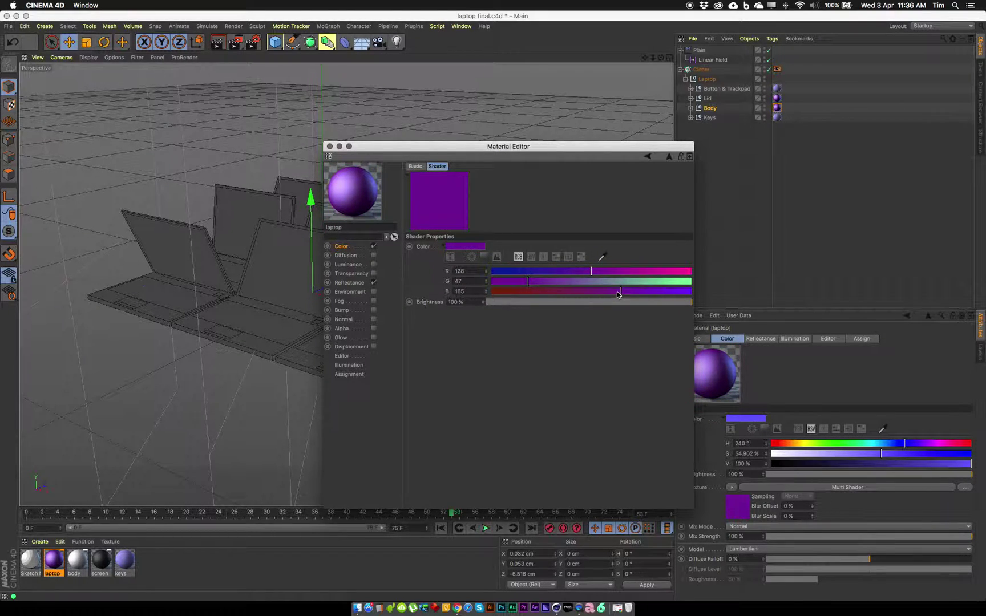
{"action": "left_click", "coordinate": [572, 271]}
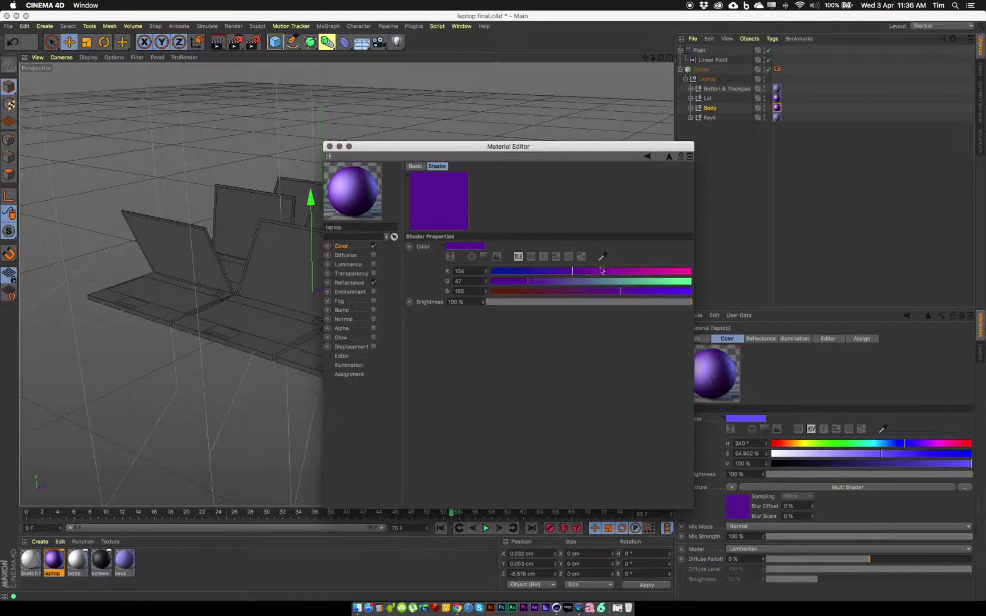
{"action": "left_click", "coordinate": [668, 157]}
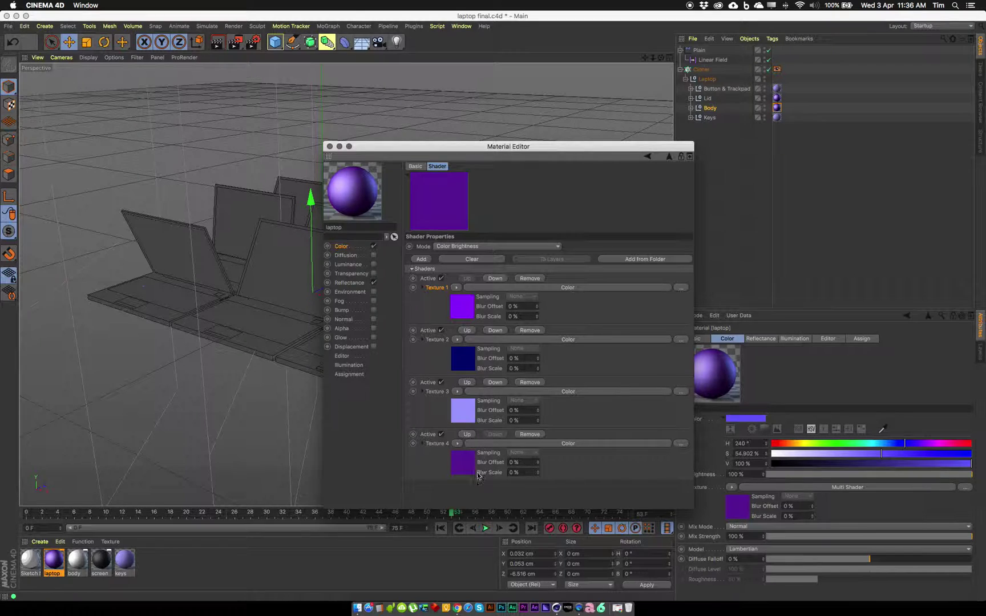
Back out of the Multi Shader pages and close the Material Editor, returning to the Cloner's display tag
{"action": "left_click", "coordinate": [670, 157]}
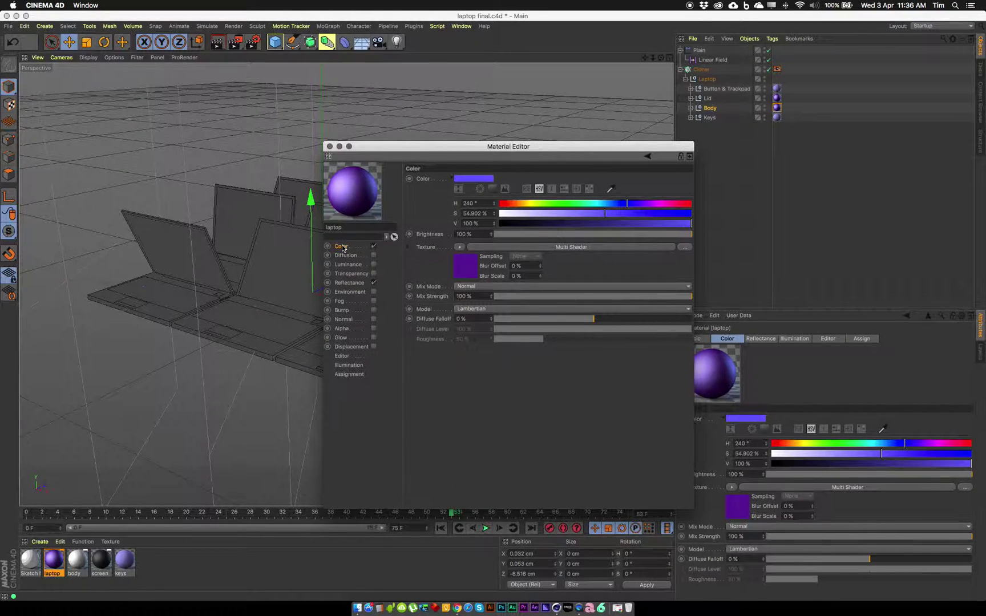
{"action": "left_click", "coordinate": [575, 251]}
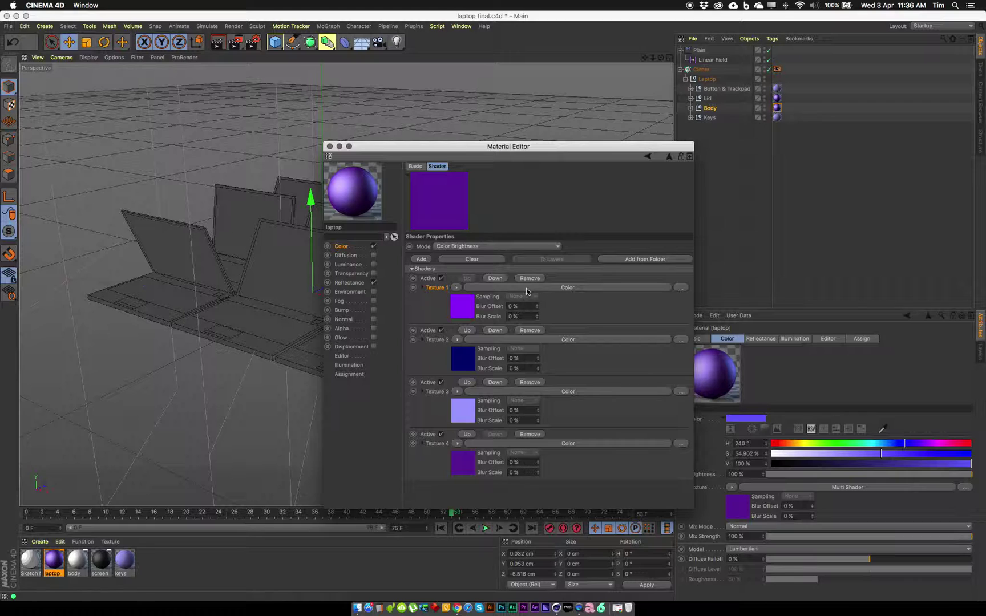
{"action": "left_click", "coordinate": [572, 149]}
{"action": "left_click_drag", "start_coordinate": [572, 148], "coordinate": [477, 135]}
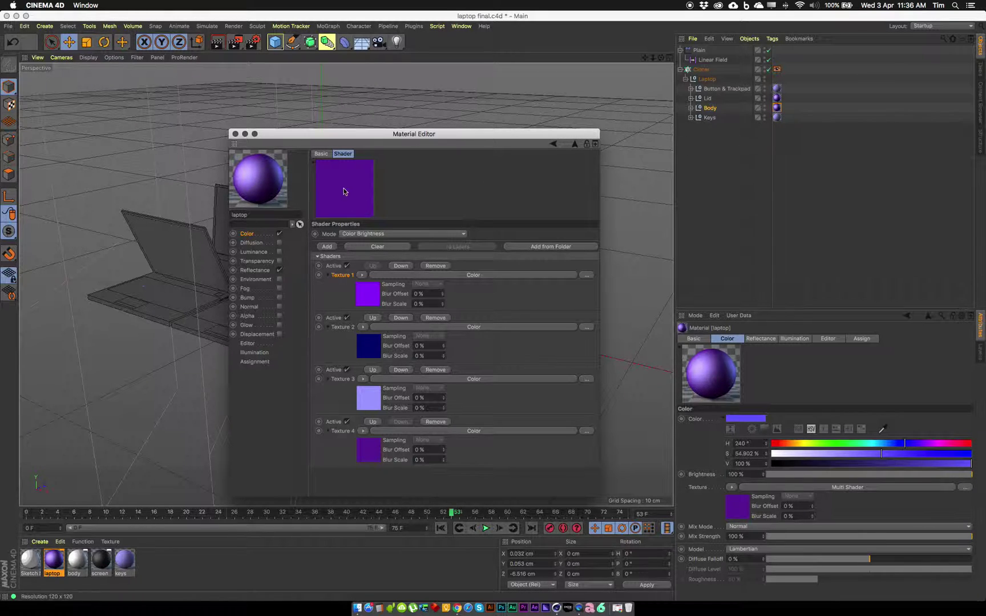
{"action": "left_click", "coordinate": [236, 134]}
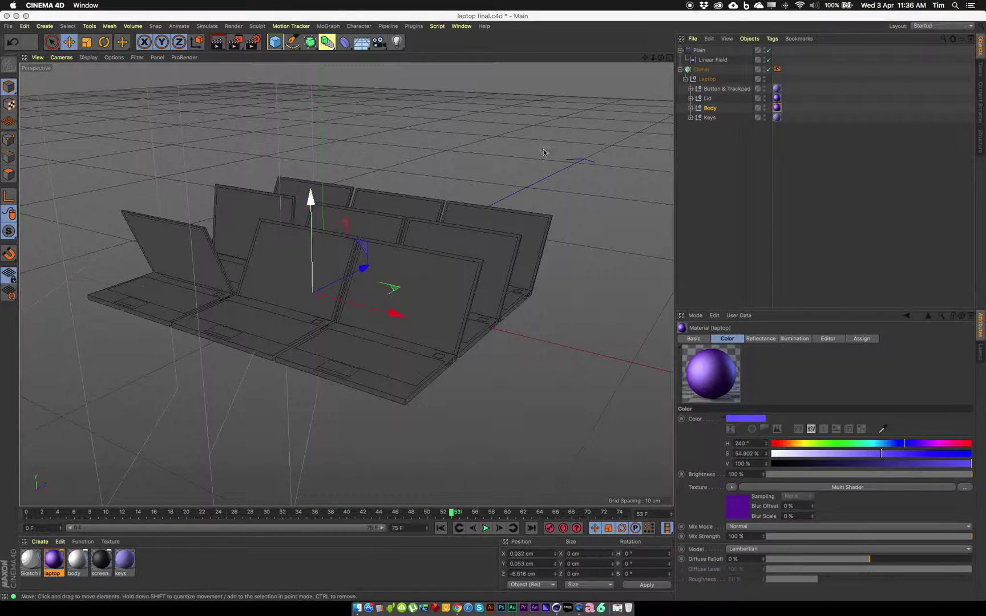
{"action": "left_click", "coordinate": [777, 70]}
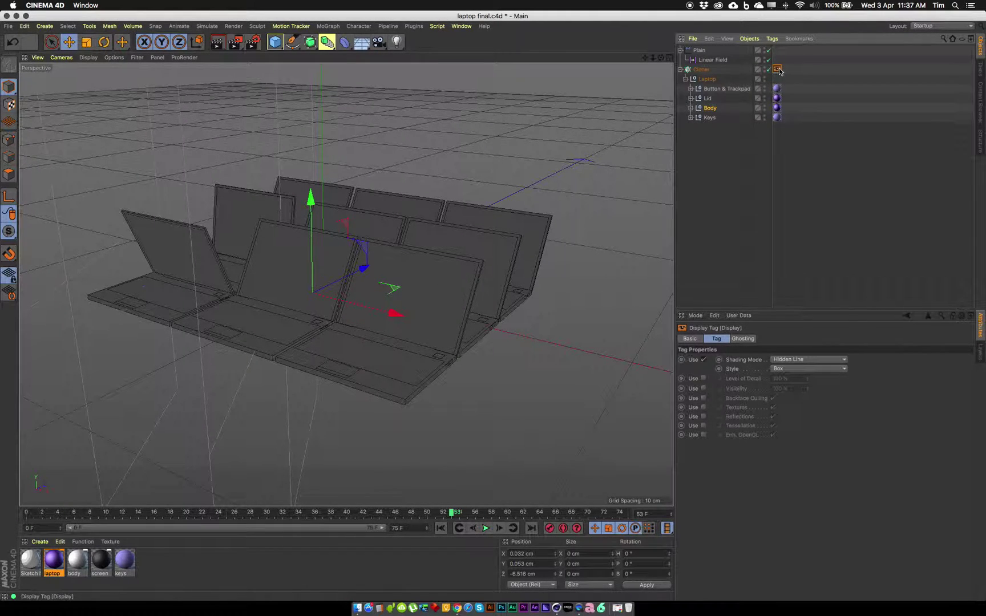
Uncheck Use for Shading Mode on the Cloner's Display tag to show shaded laptops
{"action": "left_click", "coordinate": [704, 359]}
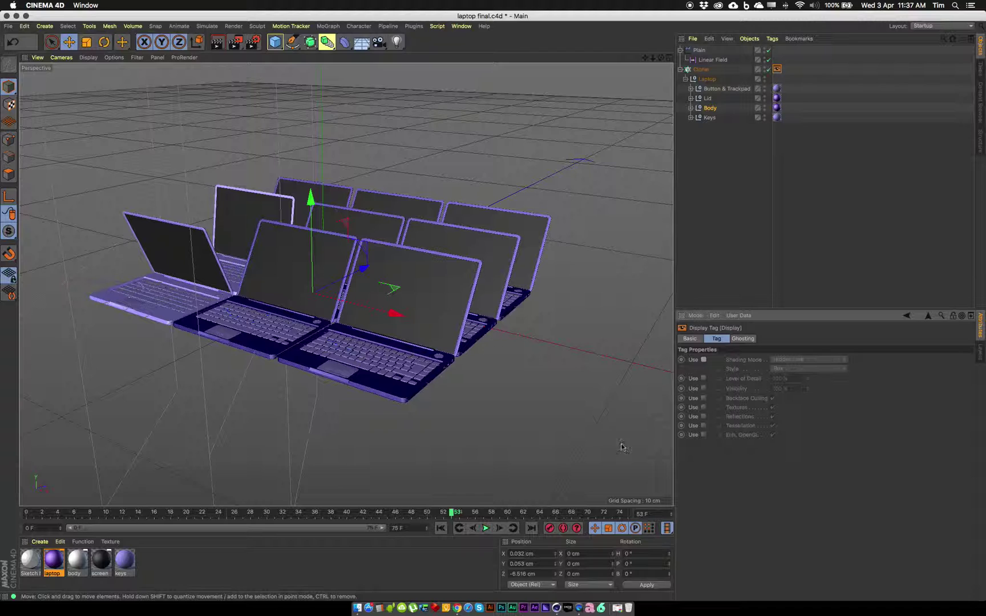
Jump to frame 0, view the closed 3x3 laptop grid from above, and select the Cloner
{"action": "left_click", "coordinate": [456, 527]}
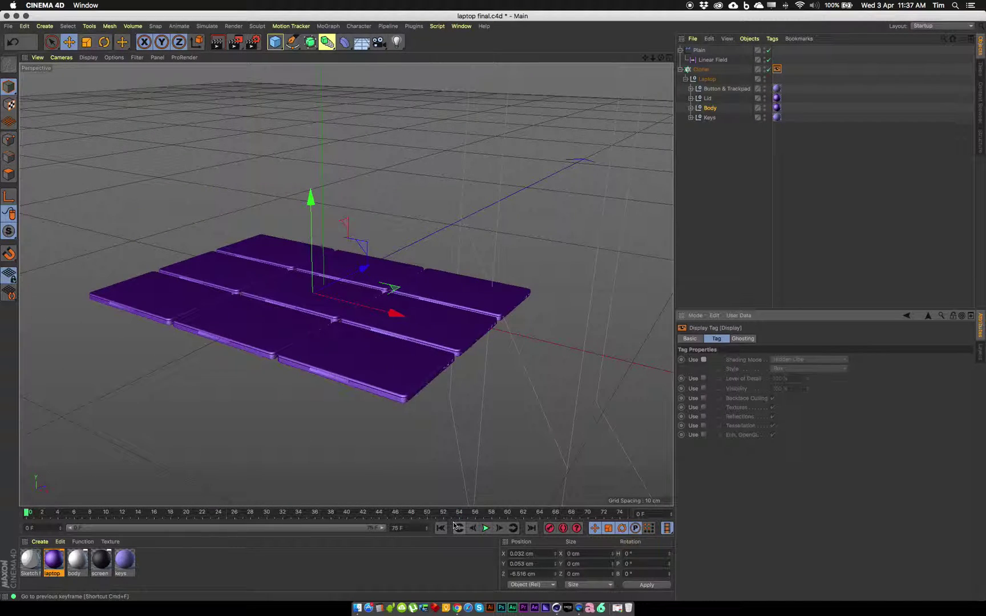
{"action": "left_click_drag", "start_coordinate": [346, 341], "coordinate": [284, 301], "text": "alt"}
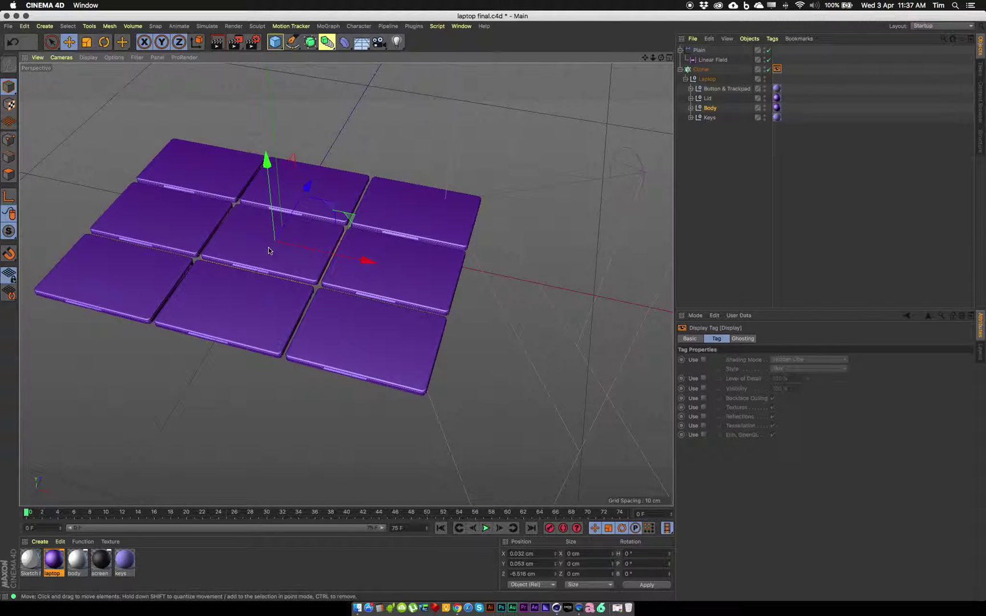
{"action": "middle_click_drag", "start_coordinate": [269, 251], "coordinate": [350, 284], "text": "alt"}
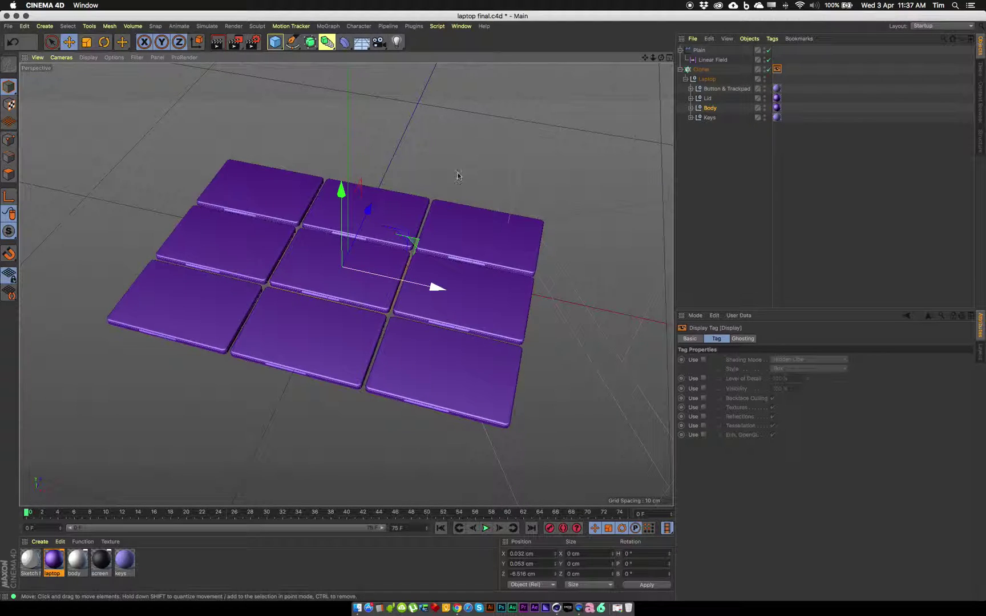
{"action": "left_click", "coordinate": [703, 69]}
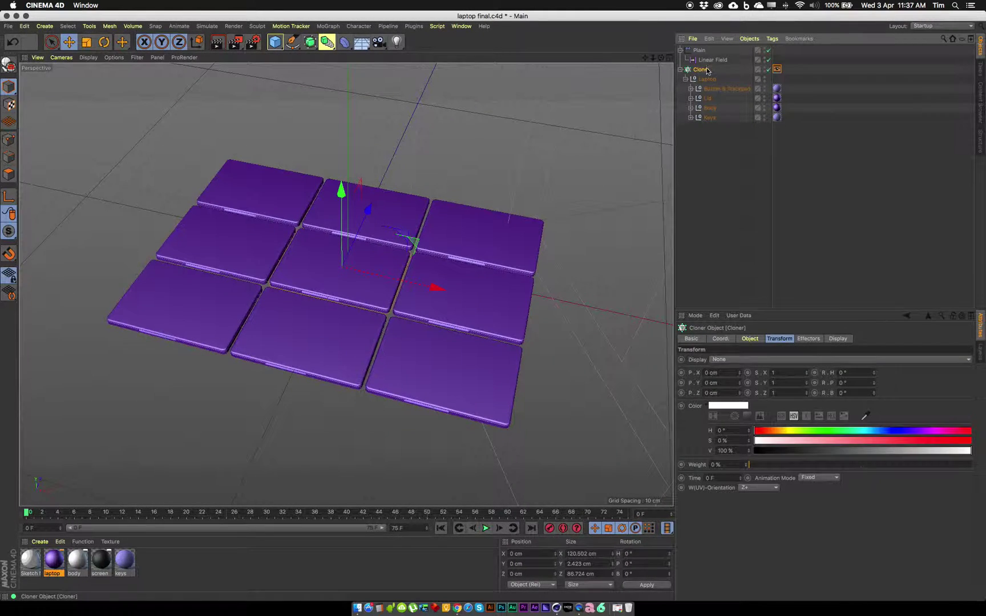
{"action": "left_click", "coordinate": [330, 27]}
{"action": "mouse_move", "coordinate": [335, 44]}
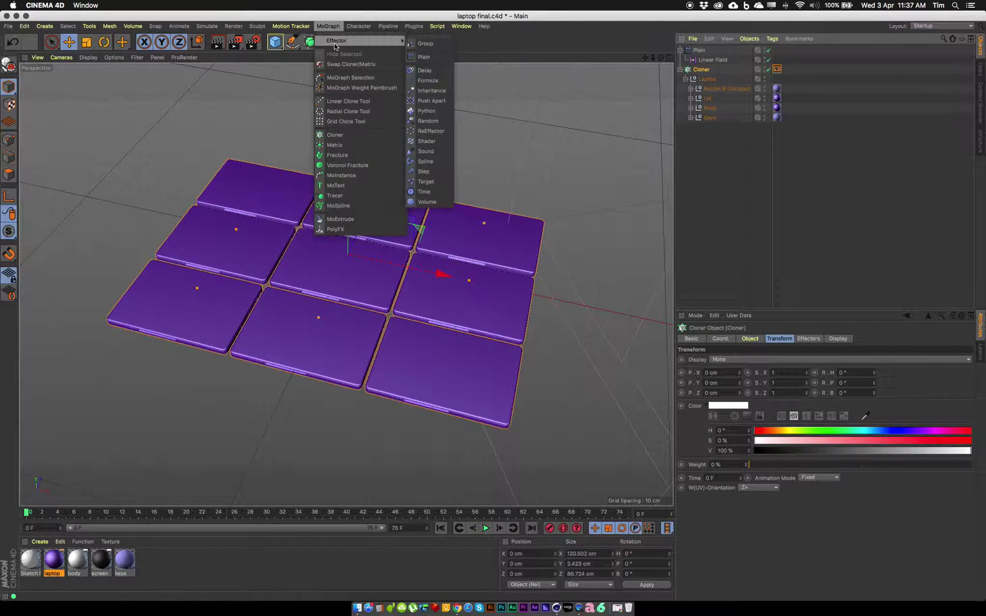
Add a Random effector and switch off its Position randomization in the Parameter tab
{"action": "left_click", "coordinate": [428, 121]}
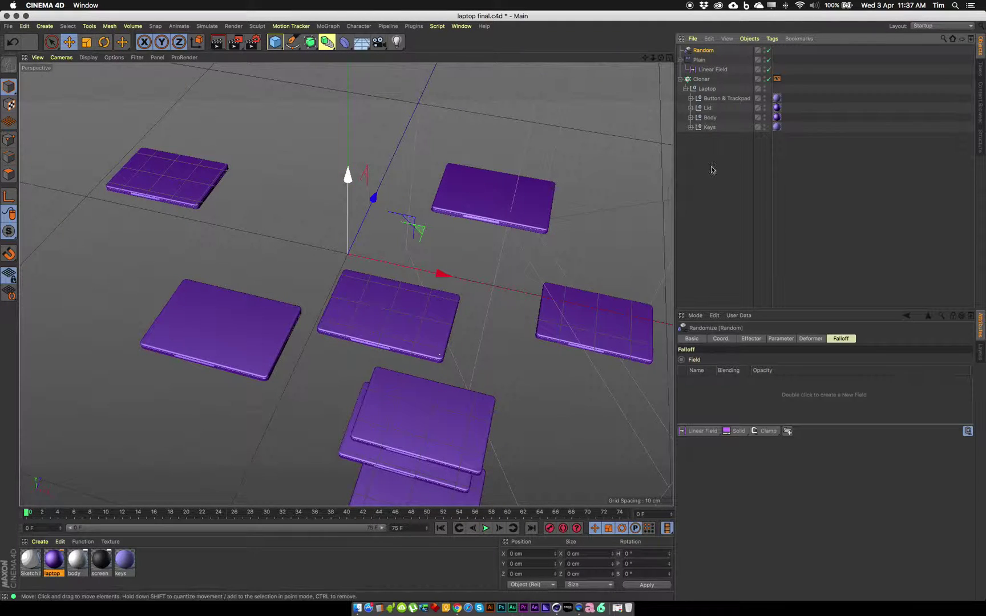
{"action": "left_click", "coordinate": [780, 339]}
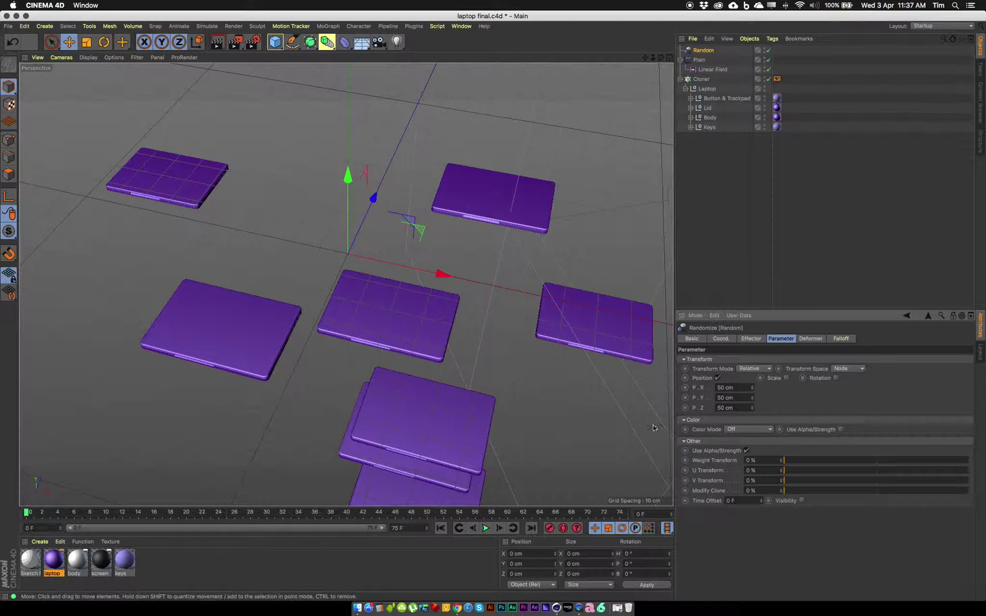
{"action": "left_click", "coordinate": [721, 378]}
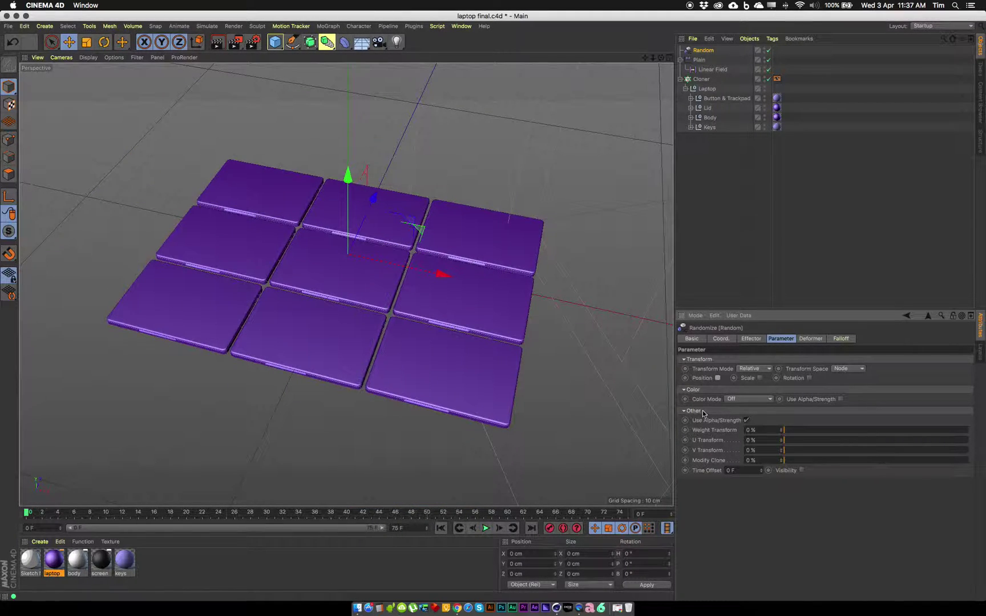
{"action": "key", "text": "super+Tab"}
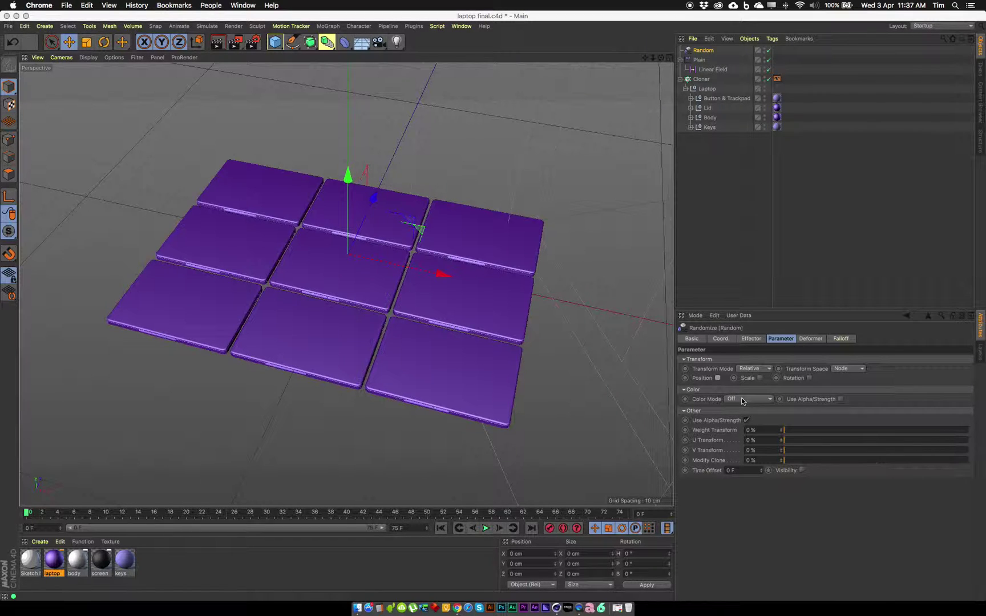
Set the Random effector's Color Mode to Effector Color, checking the Multi Shader's four colours
{"action": "left_click", "coordinate": [743, 402]}
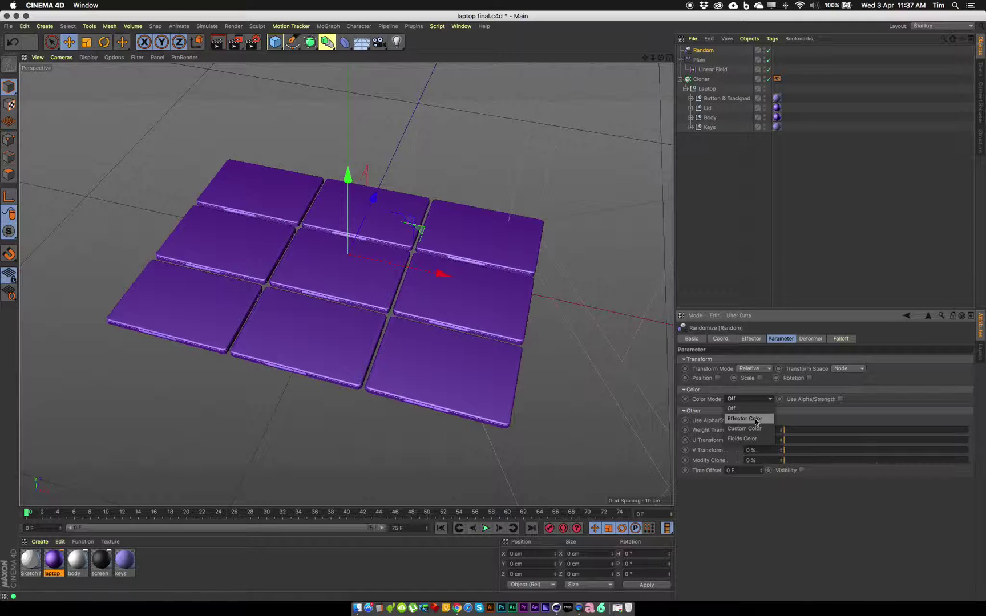
{"action": "left_click", "coordinate": [757, 419]}
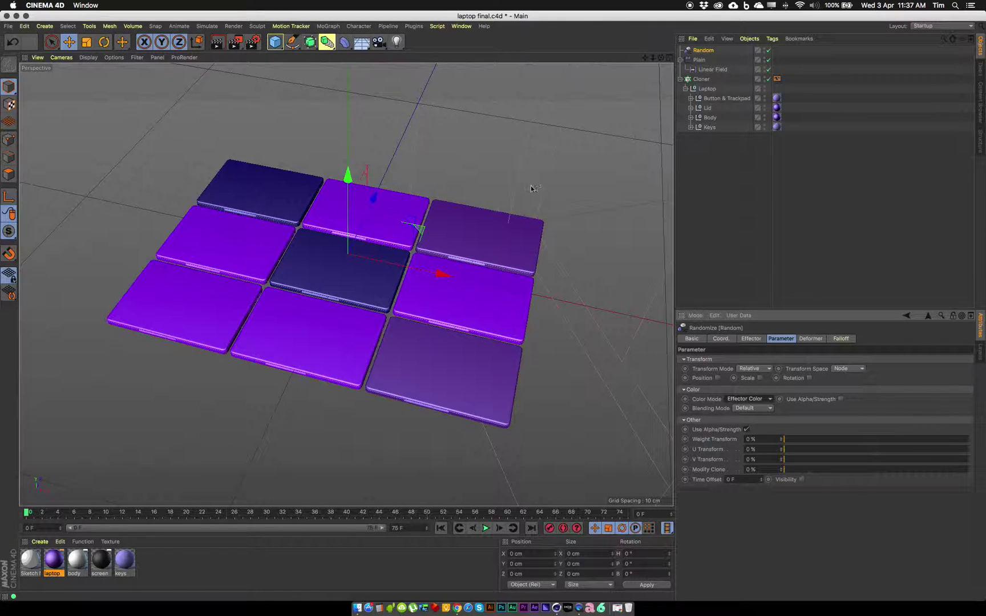
{"action": "double_click", "coordinate": [54, 560]}
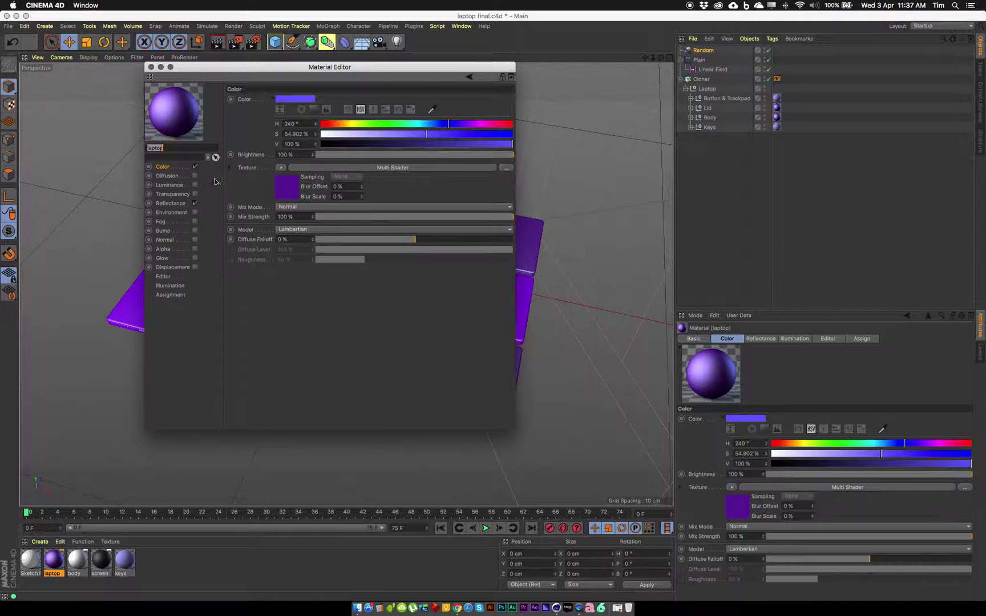
{"action": "left_click", "coordinate": [352, 167]}
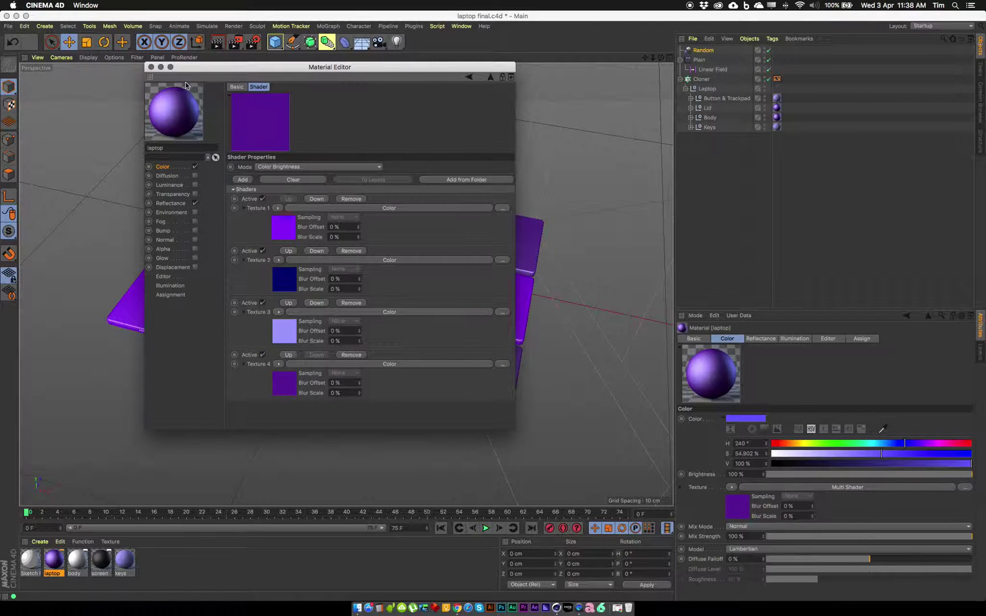
{"action": "left_click", "coordinate": [151, 68]}
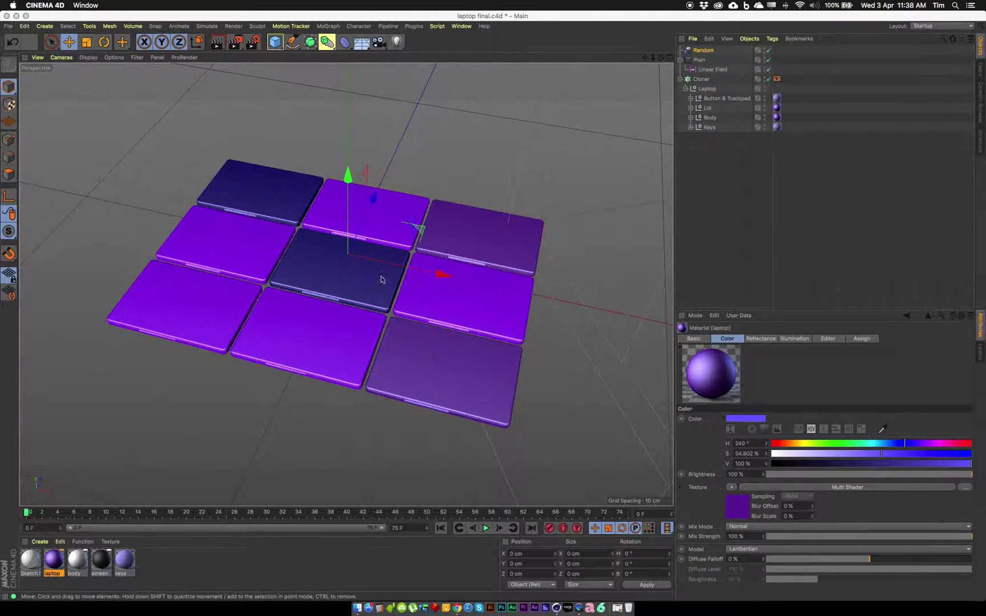
{"action": "left_click", "coordinate": [706, 51]}
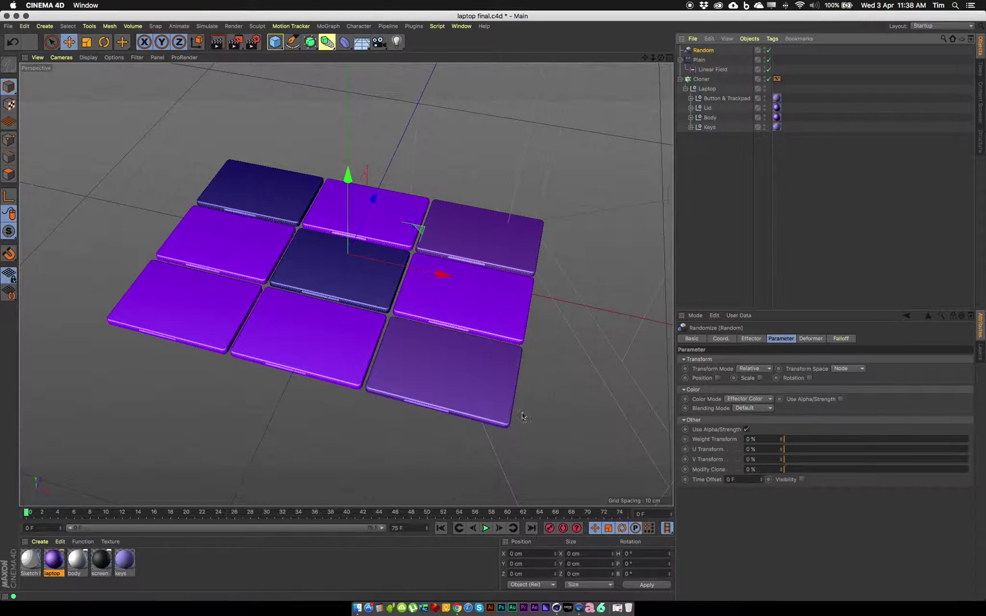
{"action": "left_click", "coordinate": [752, 338]}
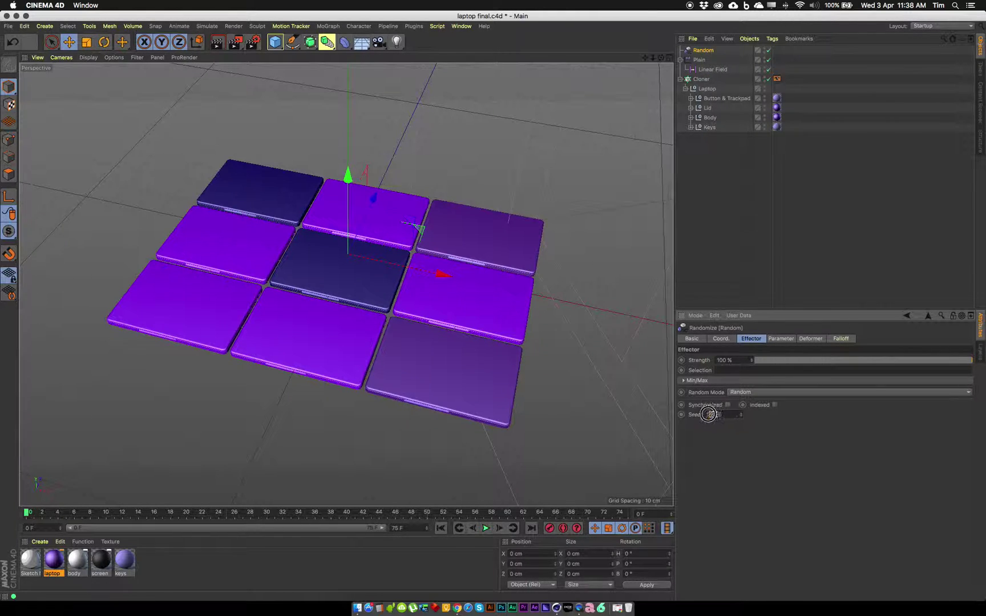
Step the Random effector's Seed through several values, settling on 12353
{"action": "double_click", "coordinate": [720, 414]}
{"action": "key", "text": "Up"}
{"action": "key", "text": "Up"}
{"action": "key", "text": "Up"}
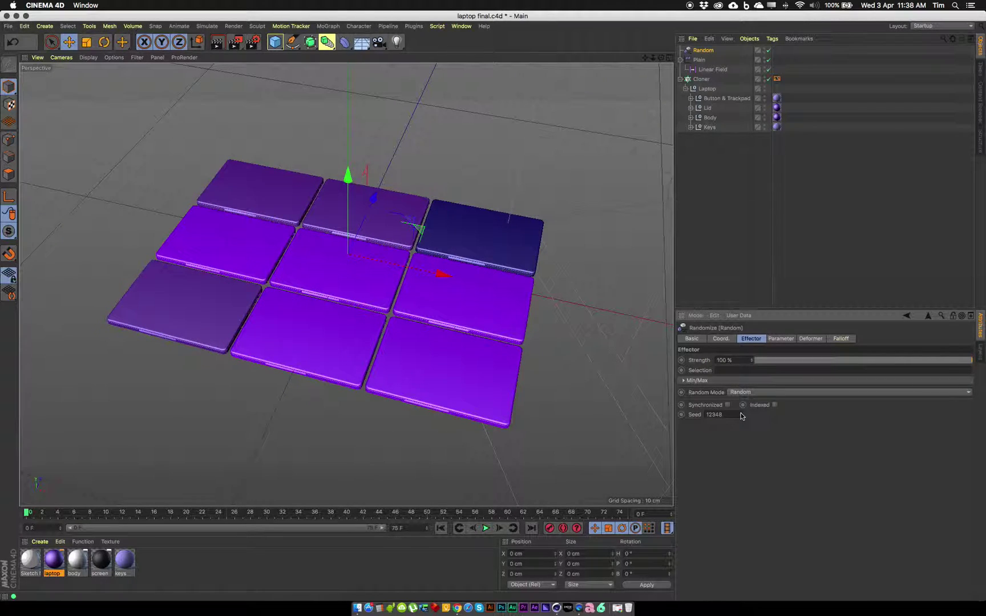
{"action": "key", "text": "Up"}
{"action": "key", "text": "Up"}
{"action": "key", "text": "Up"}
{"action": "key", "text": "Up"}
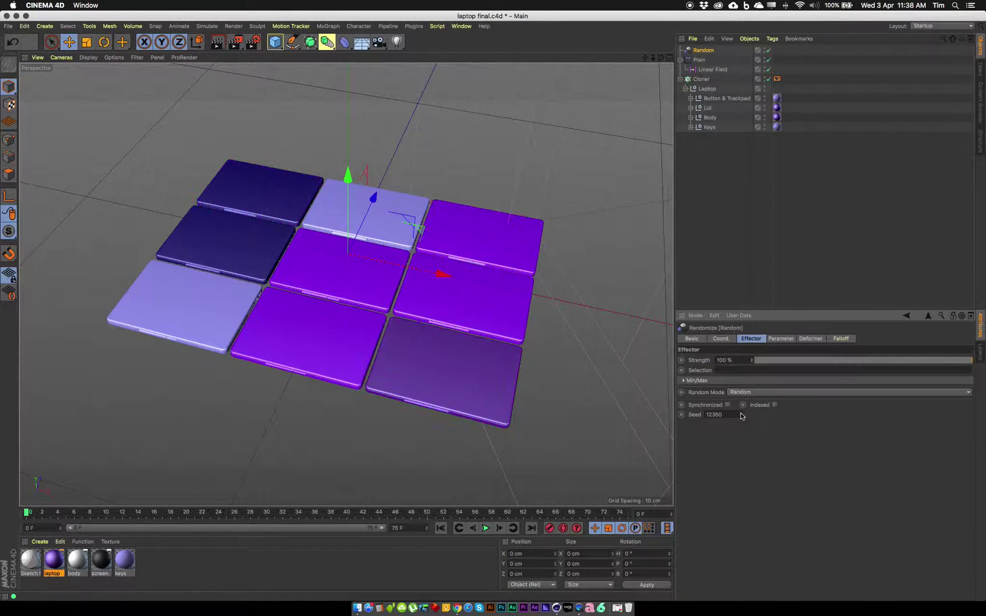
{"action": "key", "text": "Up"}
{"action": "key", "text": "Up"}
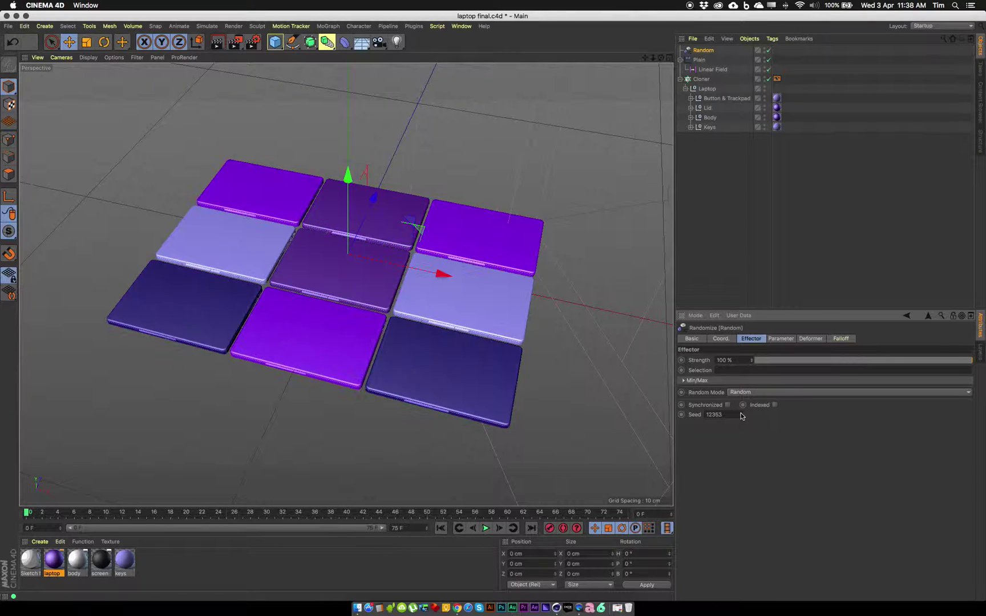
{"action": "key", "text": "Up"}
{"action": "key", "text": "Up"}
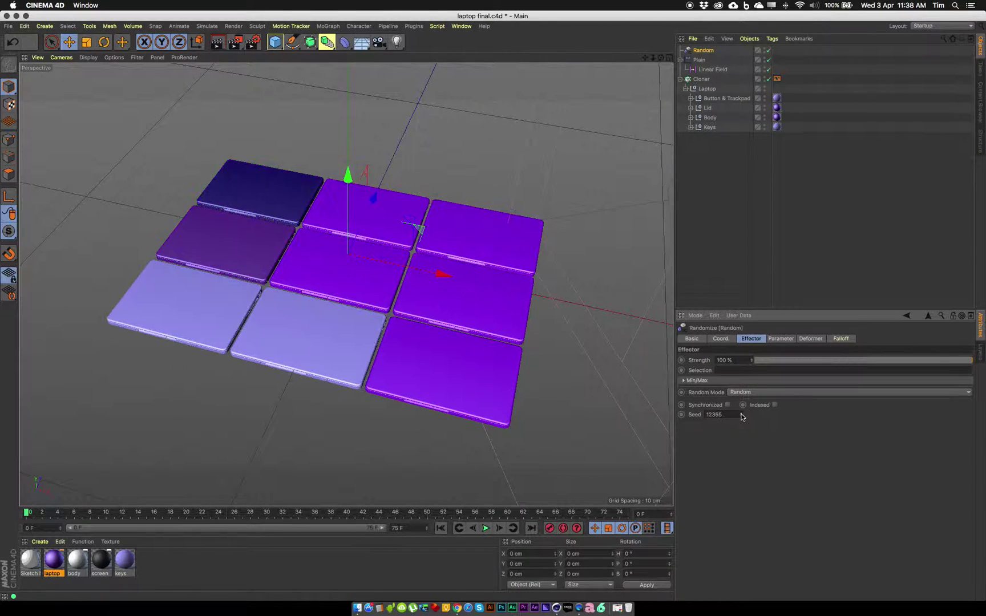
{"action": "left_click", "coordinate": [742, 414]}
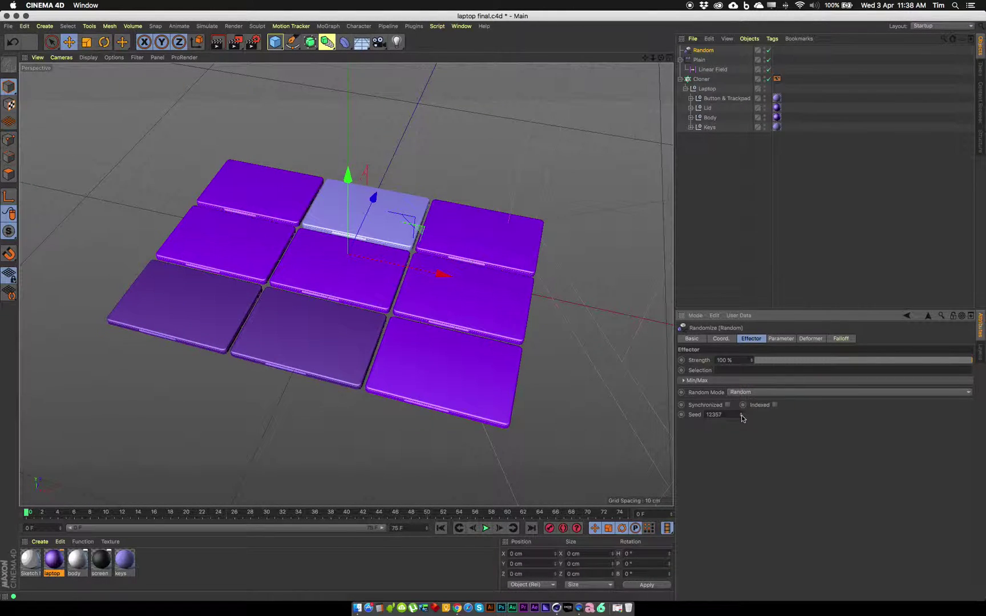
{"action": "left_click", "coordinate": [741, 414]}
{"action": "left_click", "coordinate": [742, 416]}
{"action": "left_click", "coordinate": [742, 416]}
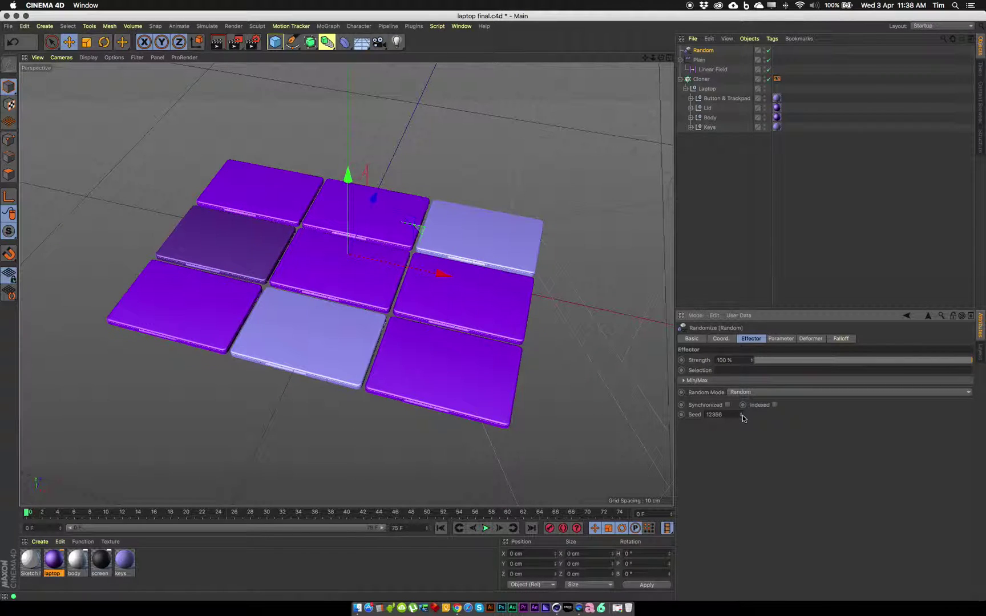
{"action": "left_click", "coordinate": [742, 416]}
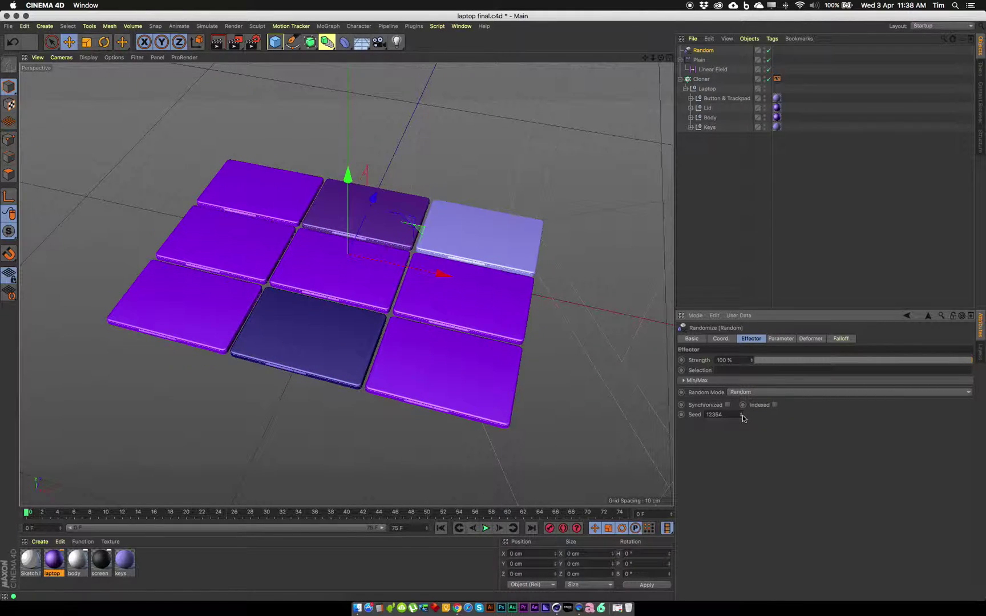
{"action": "left_click", "coordinate": [742, 416]}
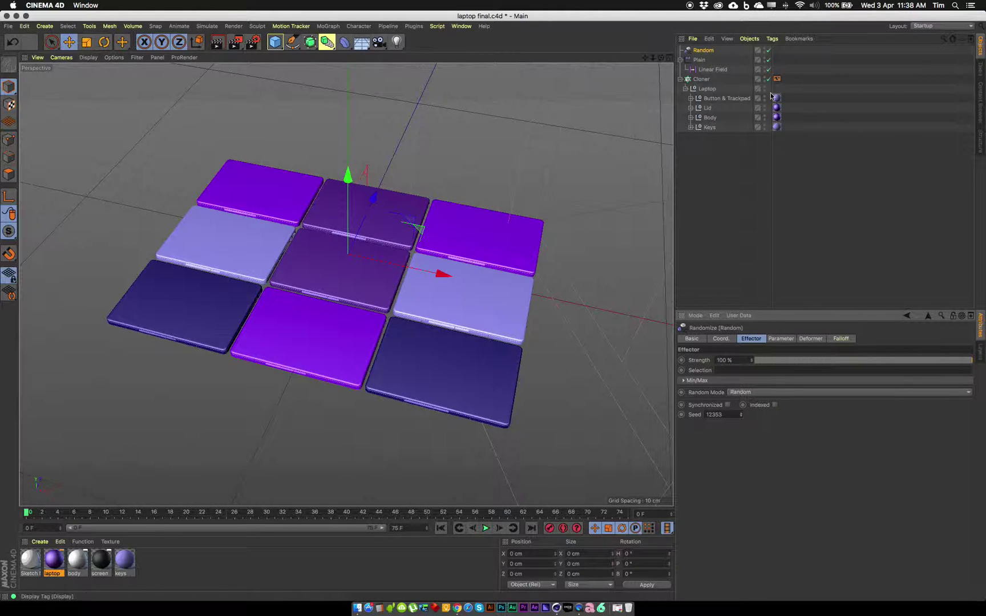
{"action": "left_click", "coordinate": [702, 79]}
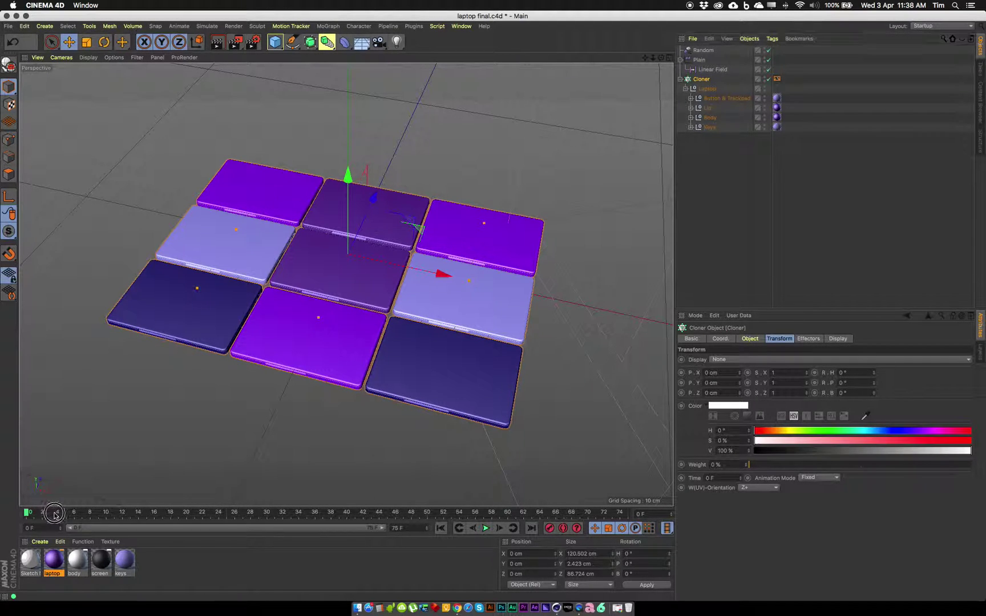
Scrub to about frame 45, select the Random effector, and move closer to the opened laptops
{"action": "left_click_drag", "start_coordinate": [106, 513], "coordinate": [389, 512]}
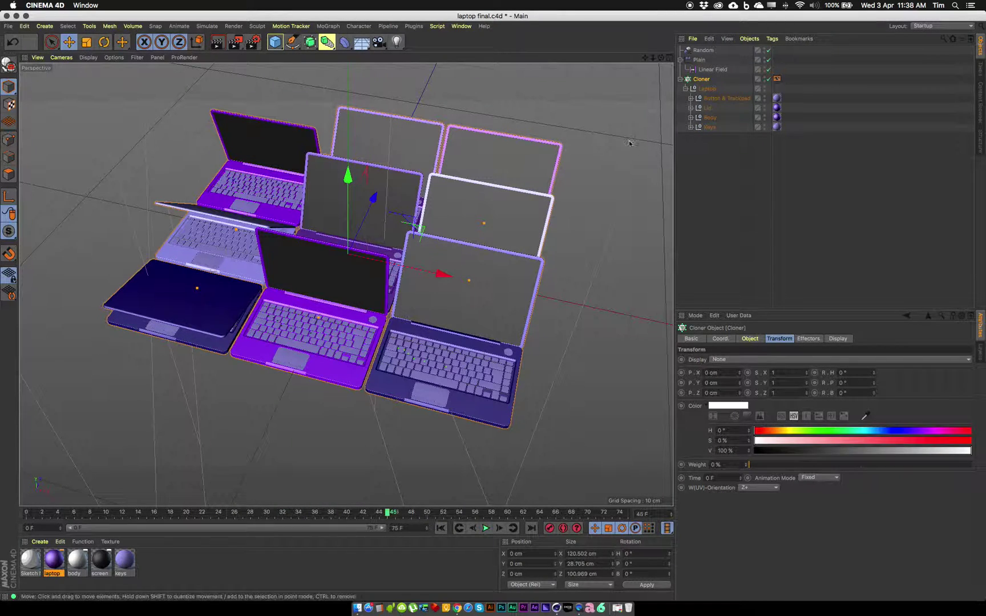
{"action": "left_click", "coordinate": [697, 50]}
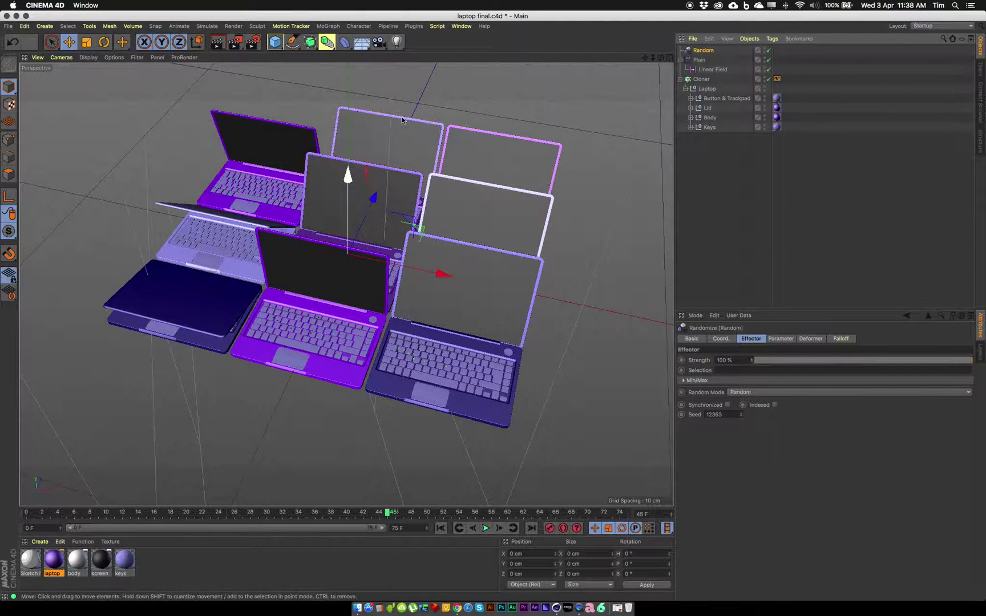
{"action": "mouse_move", "coordinate": [359, 238]}
{"action": "left_mouse_down", "text": "alt"}
{"action": "mouse_move", "coordinate": [334, 231]}
{"action": "mouse_move", "coordinate": [352, 246]}
{"action": "left_mouse_up", "text": "alt"}
{"action": "right_click_drag", "start_coordinate": [352, 246], "coordinate": [403, 249], "text": "alt"}
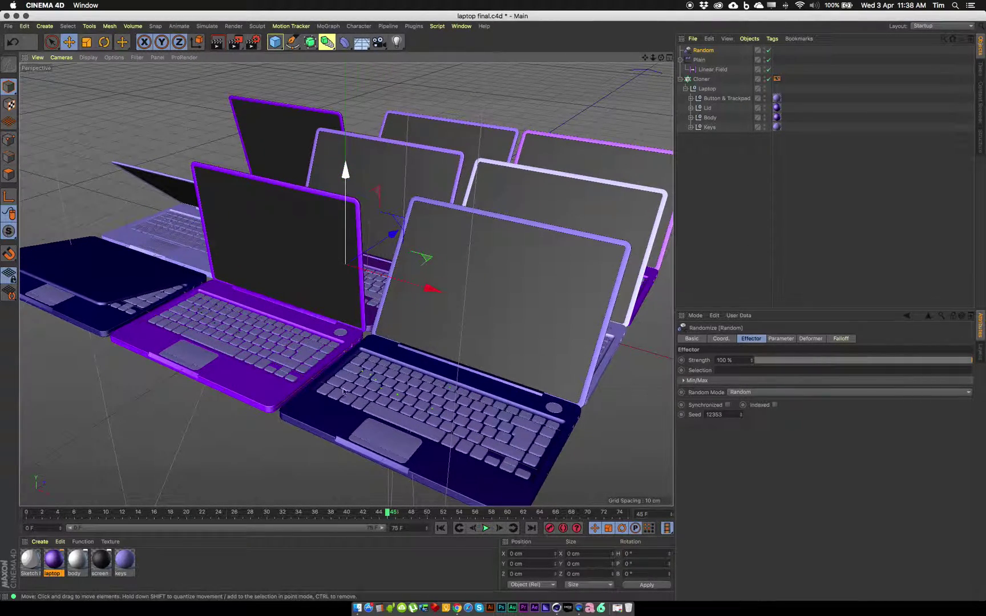
Add a camera to the scene with a Wide Angle 25 mm focal length
{"action": "left_click", "coordinate": [44, 26]}
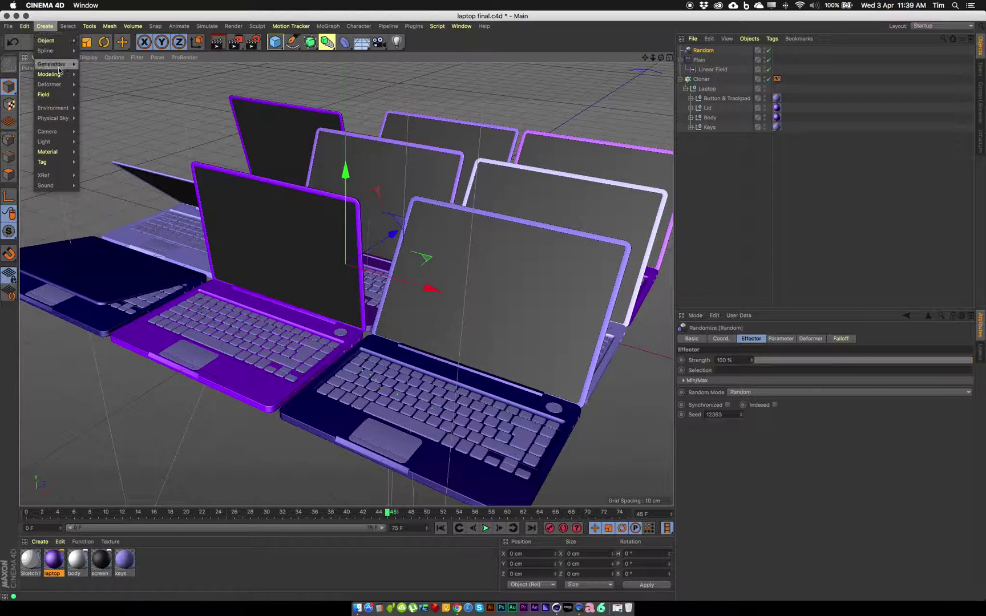
{"action": "mouse_move", "coordinate": [52, 135]}
{"action": "left_click", "coordinate": [106, 135]}
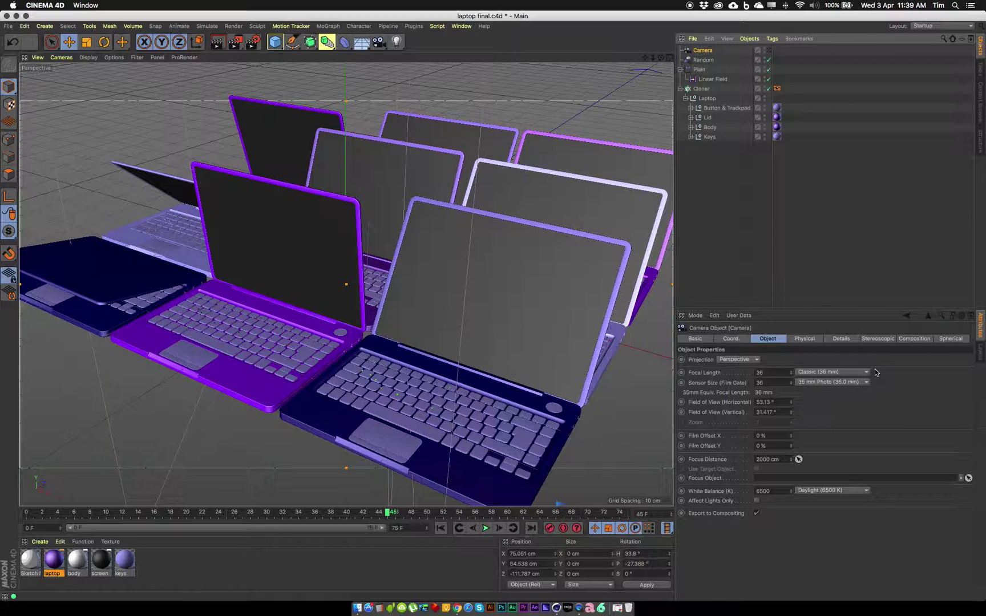
{"action": "left_click", "coordinate": [858, 373]}
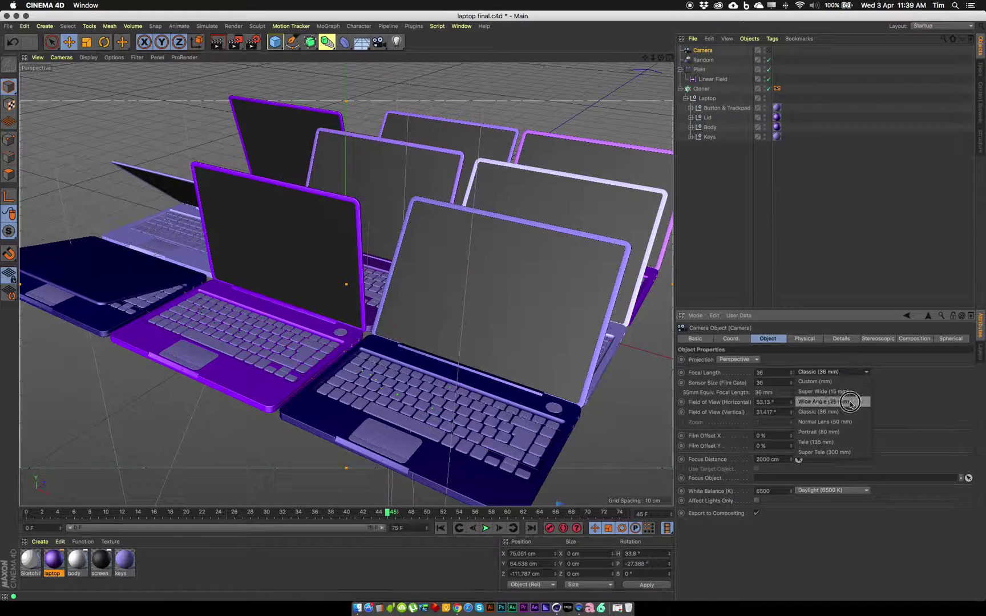
{"action": "left_click", "coordinate": [853, 405]}
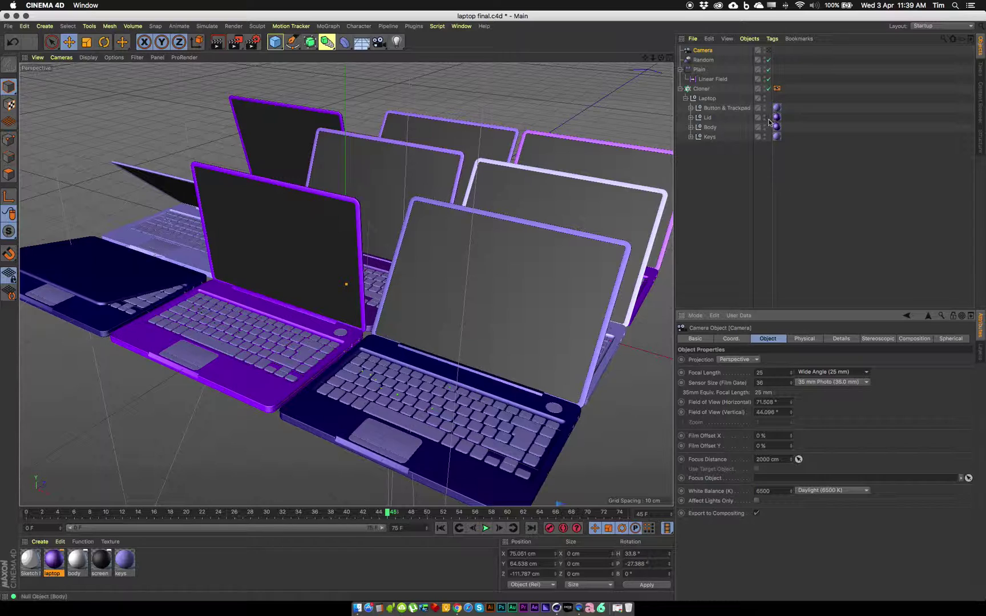
Frame the grid of opened laptops more closely in the viewport
{"action": "scroll", "coordinate": [323, 343], "scroll_direction": "down", "scroll_amount": 5}
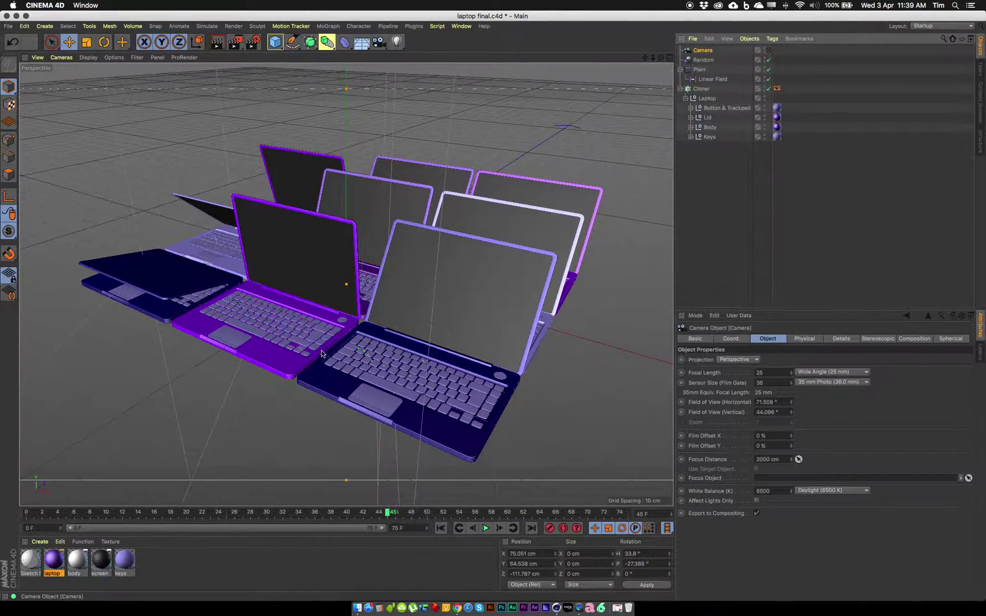
{"action": "mouse_move", "coordinate": [320, 278]}
{"action": "left_mouse_down", "text": "alt"}
{"action": "mouse_move", "coordinate": [344, 282]}
{"action": "mouse_move", "coordinate": [322, 291]}
{"action": "left_mouse_up", "text": "alt"}
{"action": "scroll", "coordinate": [329, 282], "scroll_direction": "up", "scroll_amount": 3}
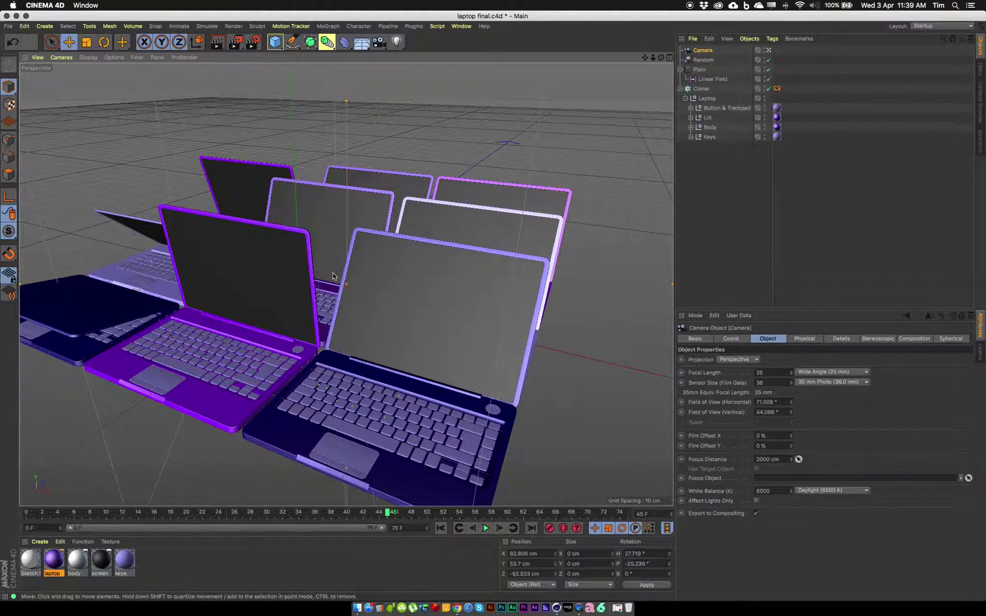
{"action": "middle_click_drag", "start_coordinate": [353, 264], "coordinate": [367, 243], "text": "alt"}
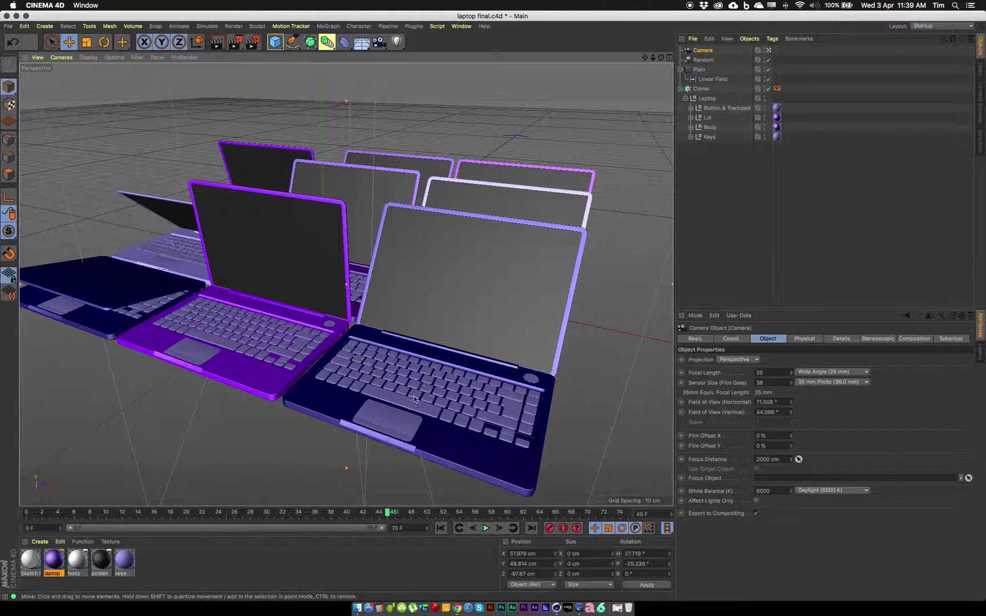
In Render Settings, keep the frame range at All Frames and review the Save output path unchanged
{"action": "left_click", "coordinate": [252, 40]}
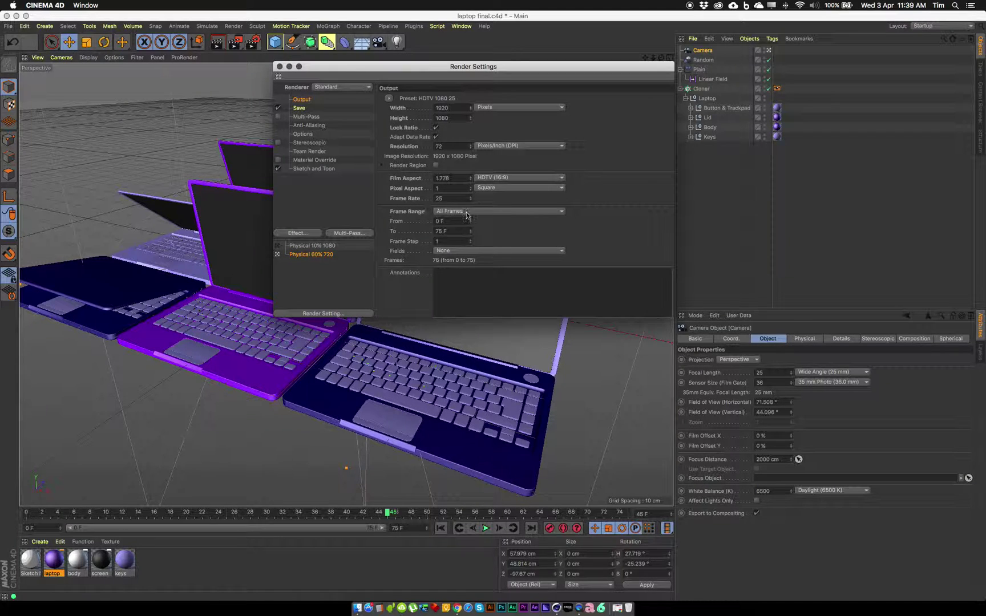
{"action": "left_click", "coordinate": [443, 212]}
{"action": "left_click", "coordinate": [443, 213]}
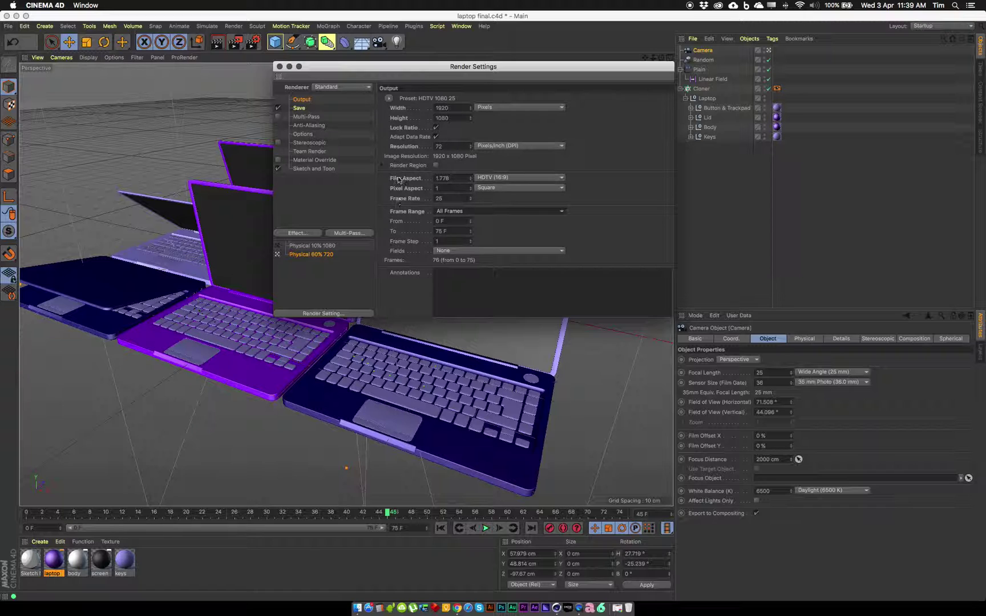
{"action": "left_click", "coordinate": [299, 108]}
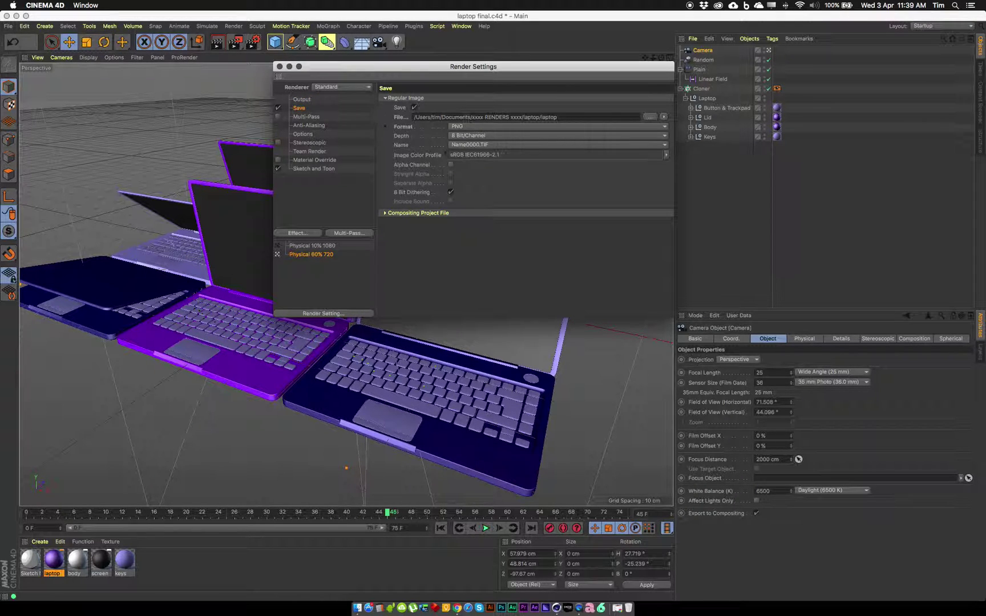
{"action": "left_click", "coordinate": [473, 117]}
{"action": "left_click", "coordinate": [647, 116]}
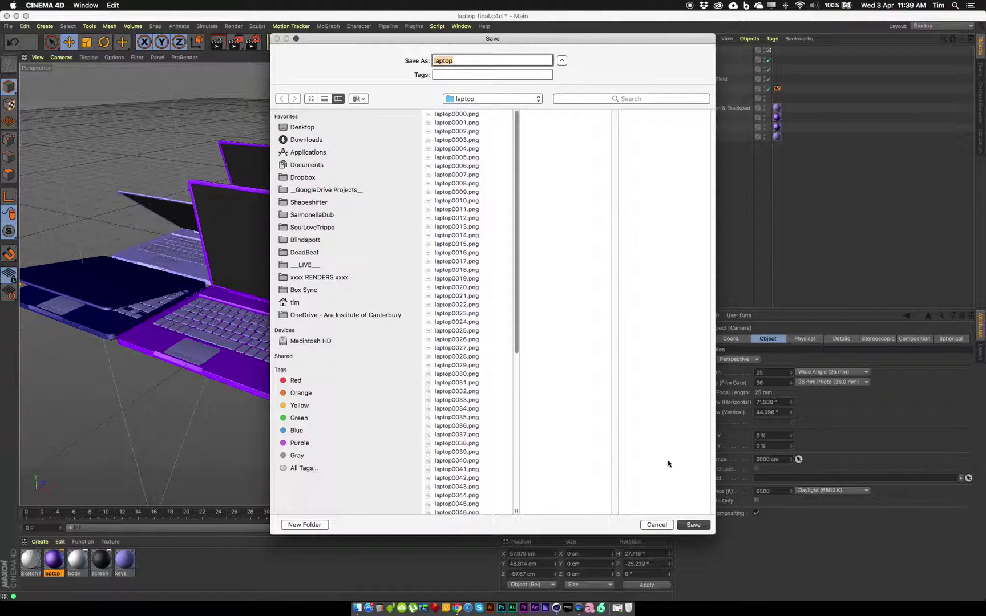
{"action": "left_click", "coordinate": [657, 525]}
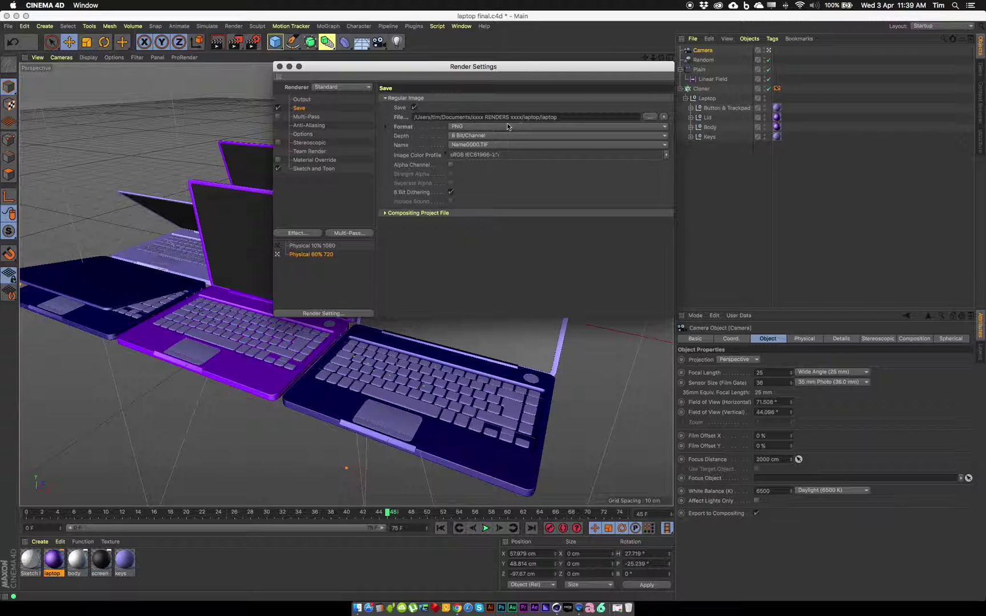
Enable Alpha Channel for saved images, view Sketch and Toon, and close Render Settings
{"action": "left_click", "coordinate": [451, 165]}
{"action": "left_click", "coordinate": [314, 168]}
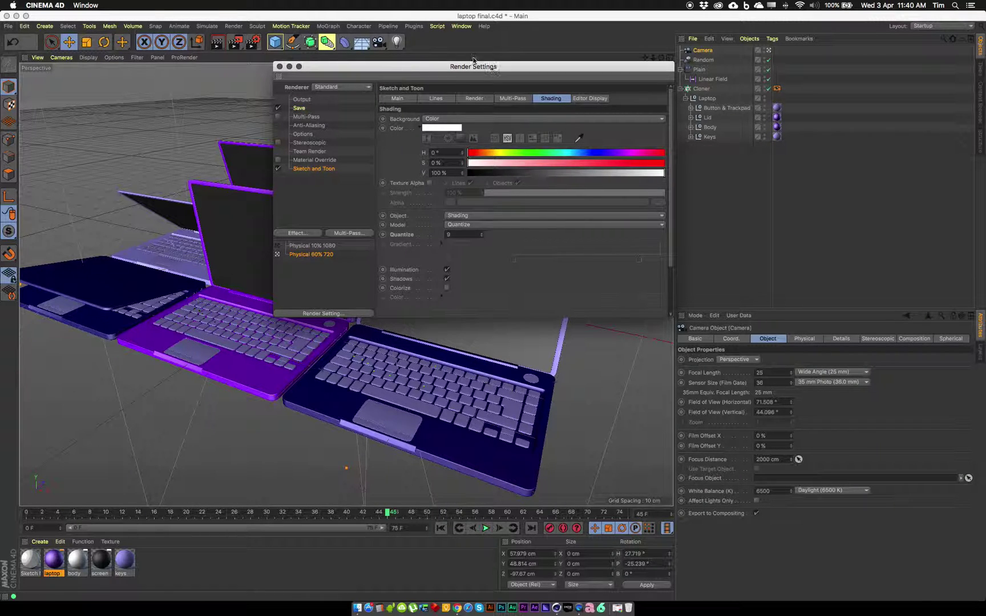
{"action": "left_click", "coordinate": [279, 66]}
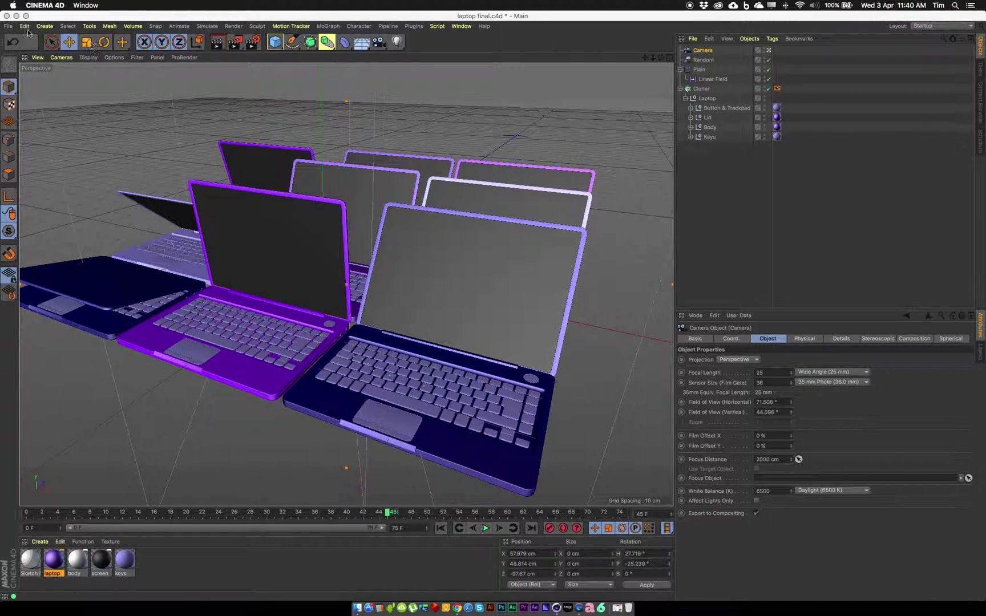
Save the project and add it to the Render Queue
{"action": "left_click", "coordinate": [8, 25]}
{"action": "left_click", "coordinate": [33, 112]}
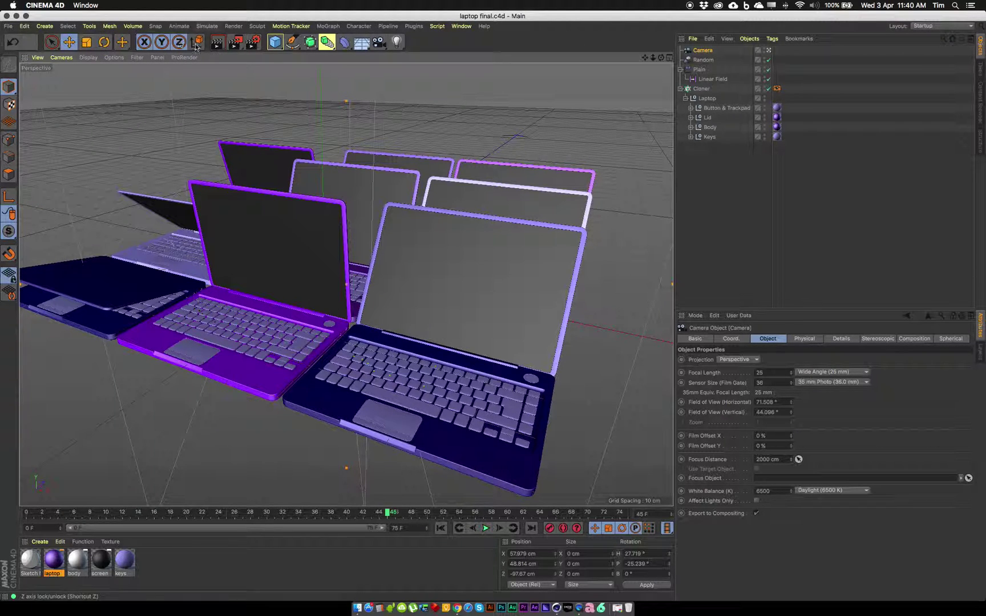
{"action": "left_click", "coordinate": [233, 26]}
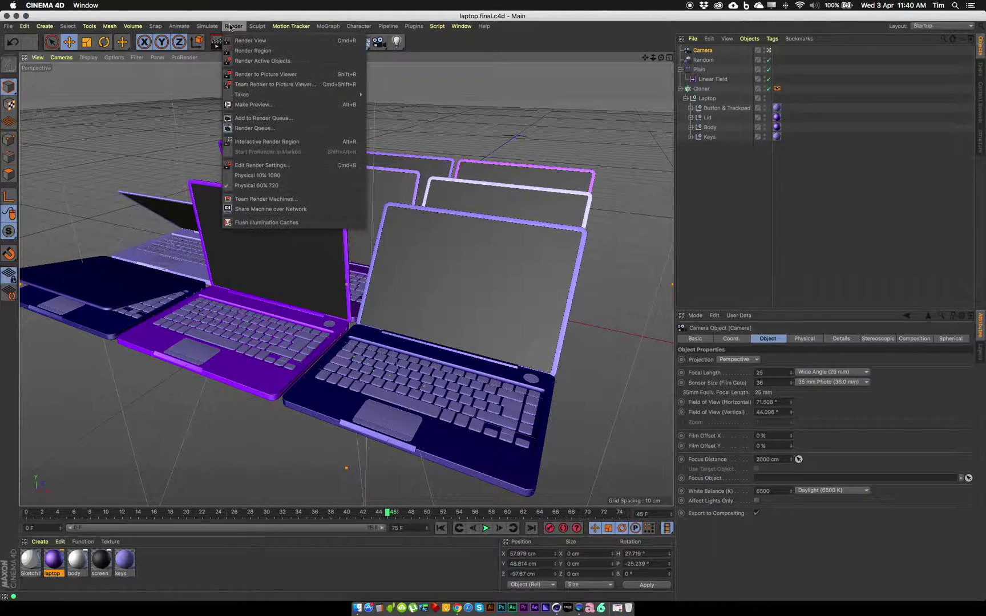
{"action": "left_click", "coordinate": [292, 119]}
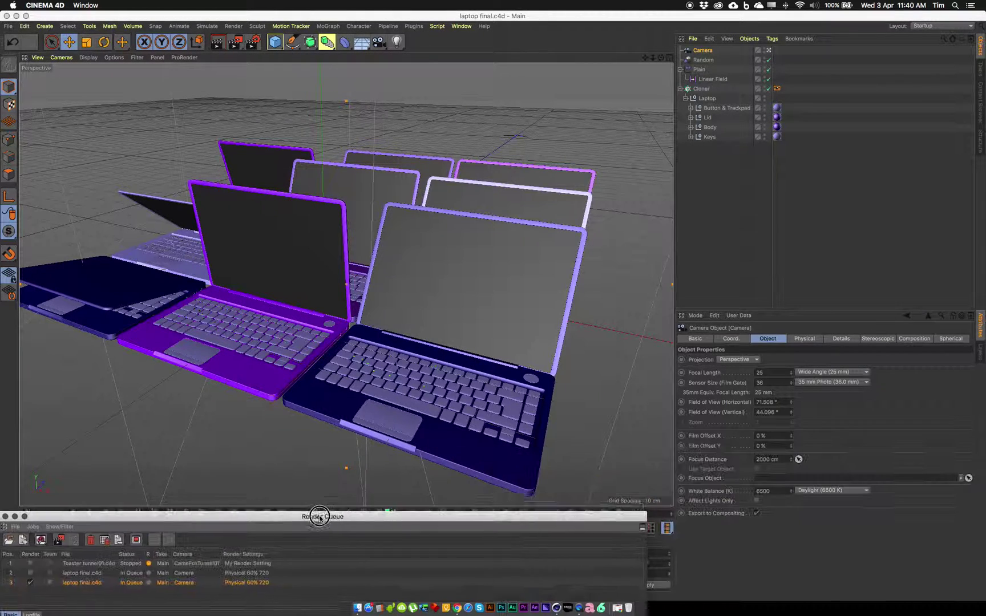
Delete the two older queued jobs and start rendering laptop final.c4d
{"action": "left_click_drag", "start_coordinate": [338, 517], "coordinate": [496, 160]}
{"action": "left_click", "coordinate": [254, 216]}
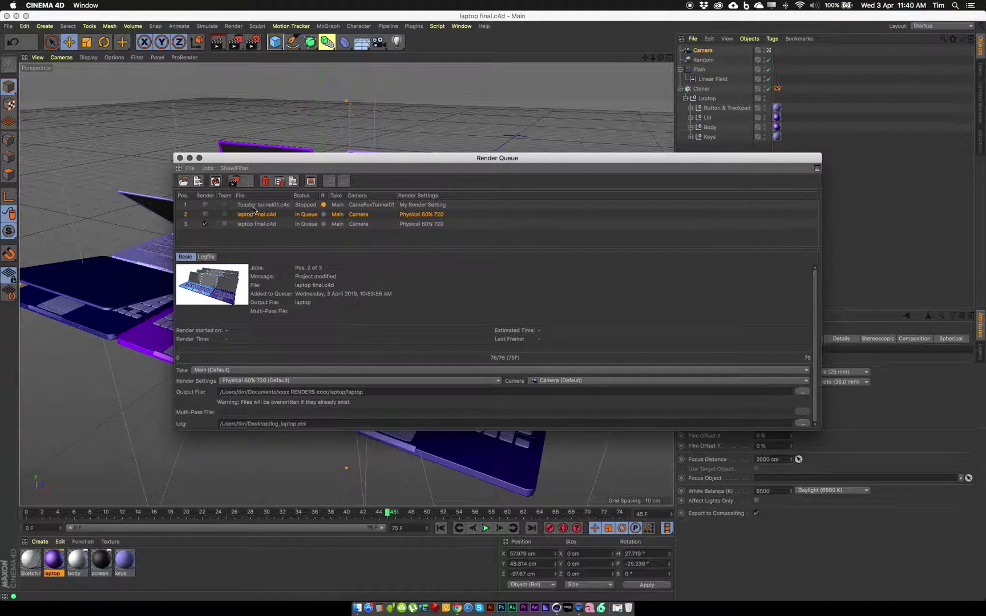
{"action": "left_click", "coordinate": [254, 207], "text": "shift"}
{"action": "key", "text": "Delete"}
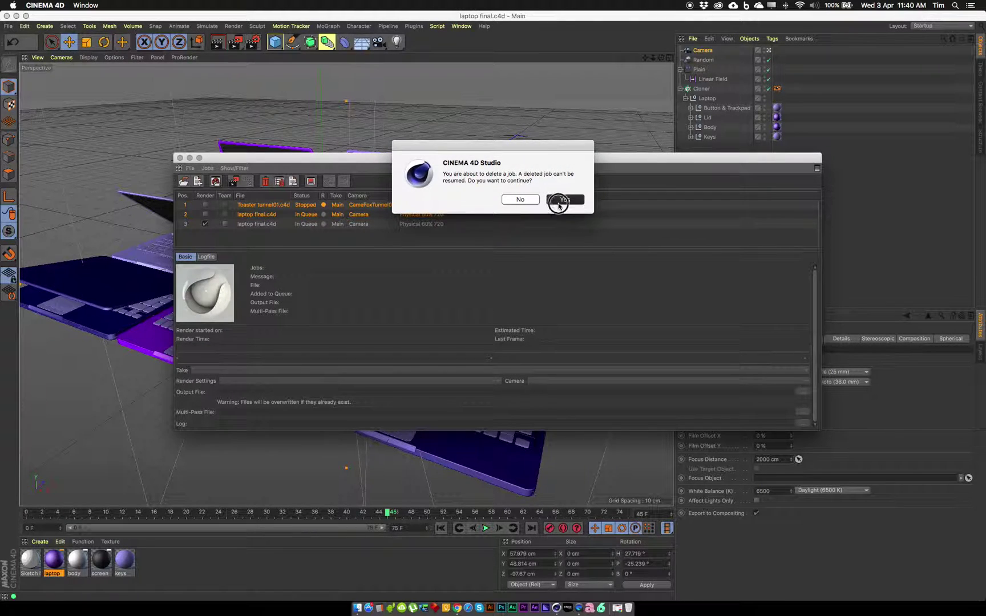
{"action": "left_click", "coordinate": [564, 201]}
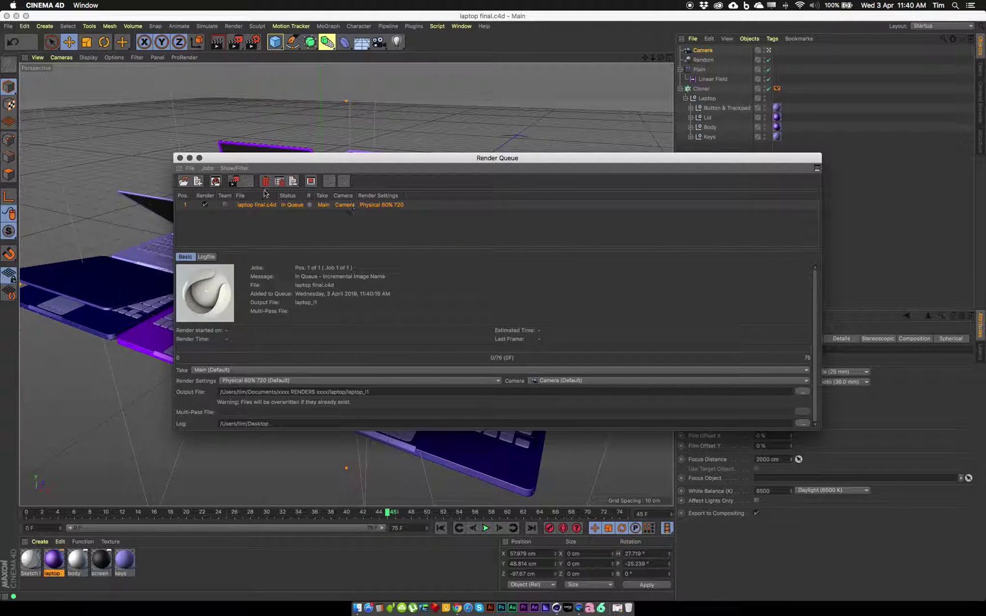
{"action": "left_click", "coordinate": [235, 182]}
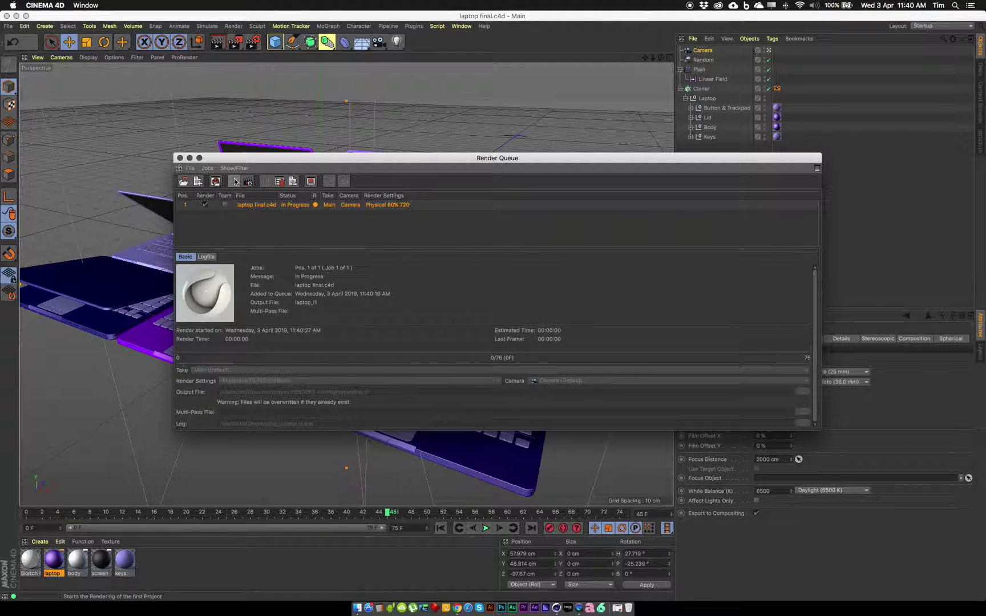